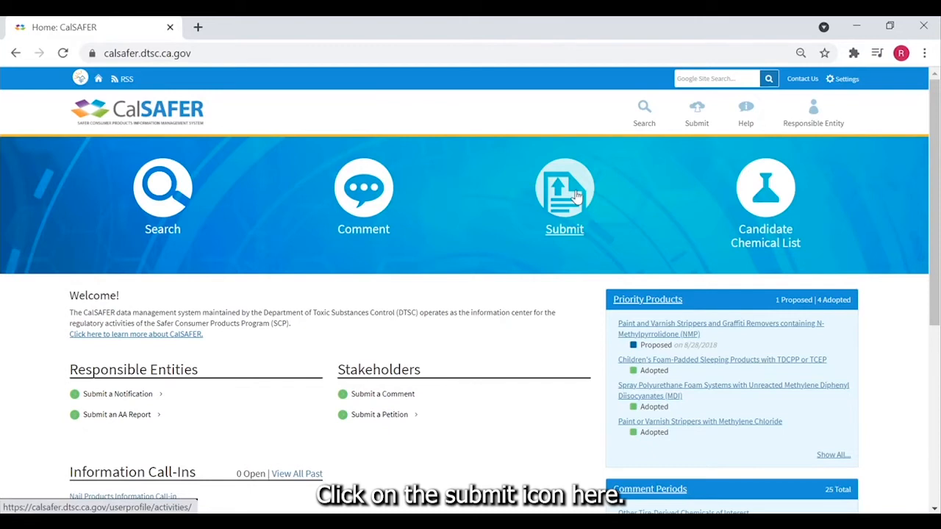
# Start a Product Removal Intent submittal for the submitted Priority Product Notification on Children's Foam-Padded Sleeping Products with TDCPP or TCEP.
pyautogui.click(578, 195)
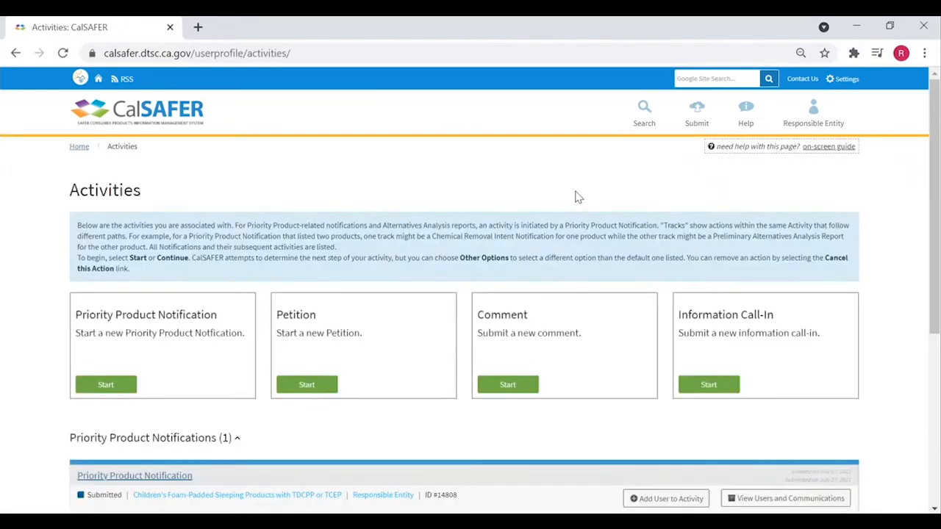
pyautogui.scroll(-3, 578, 196)
pyautogui.scroll(-2, 546, 216)
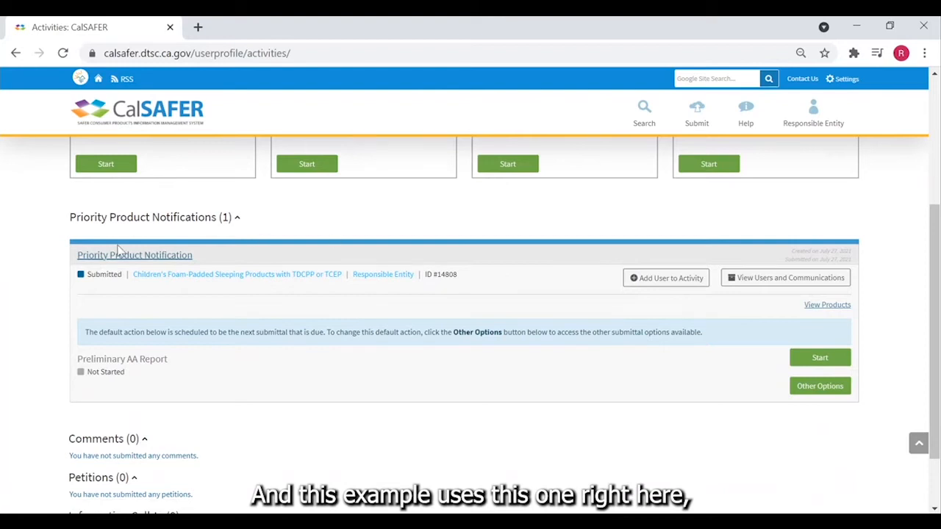
pyautogui.scroll(-1, 379, 291)
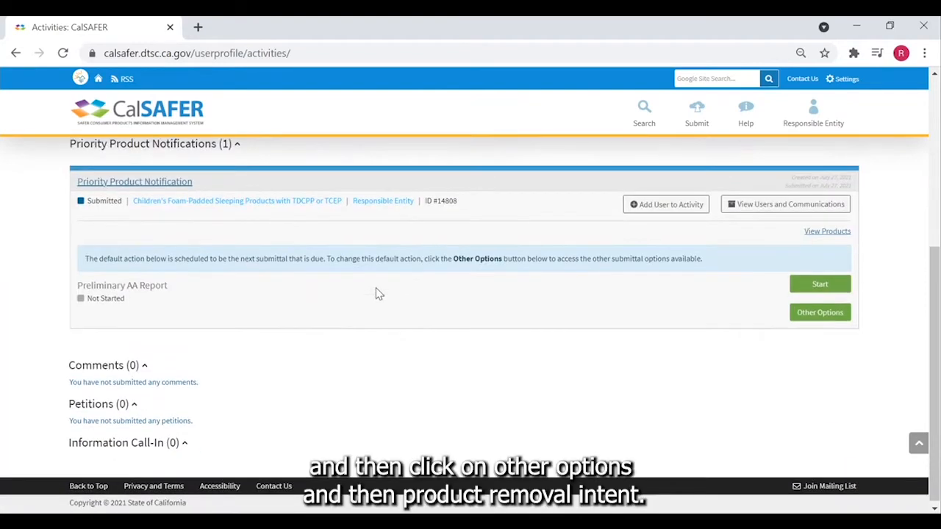
pyautogui.click(822, 313)
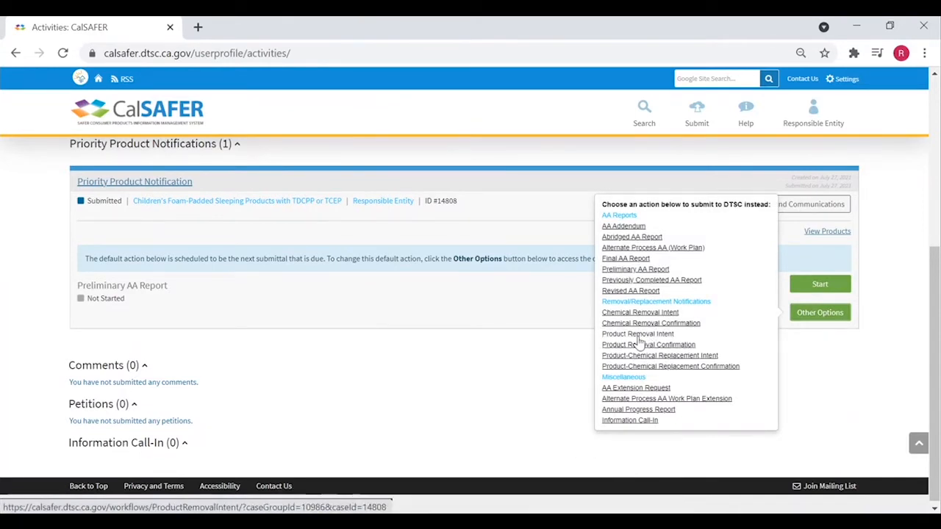
pyautogui.click(620, 336)
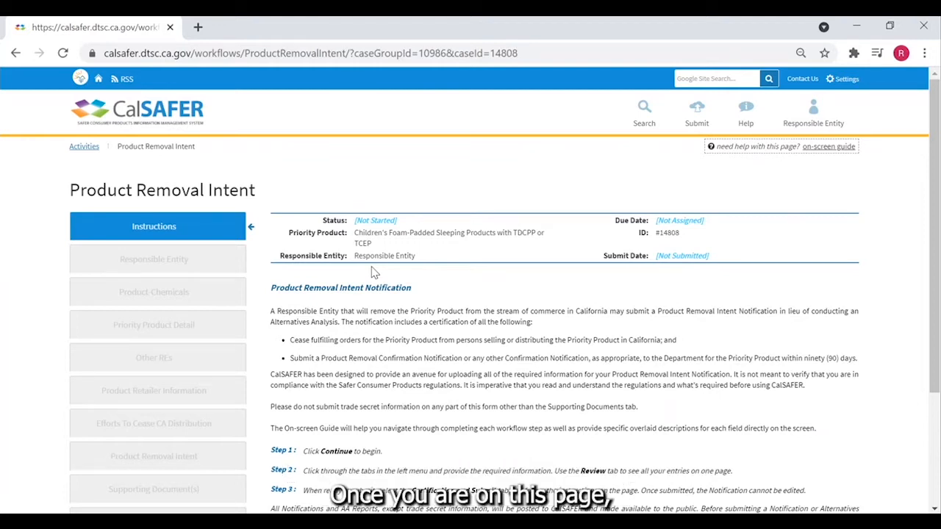
# Read through the Product Removal Intent instructions and continue to the Responsible Entity section.
pyautogui.scroll(-1, 374, 268)
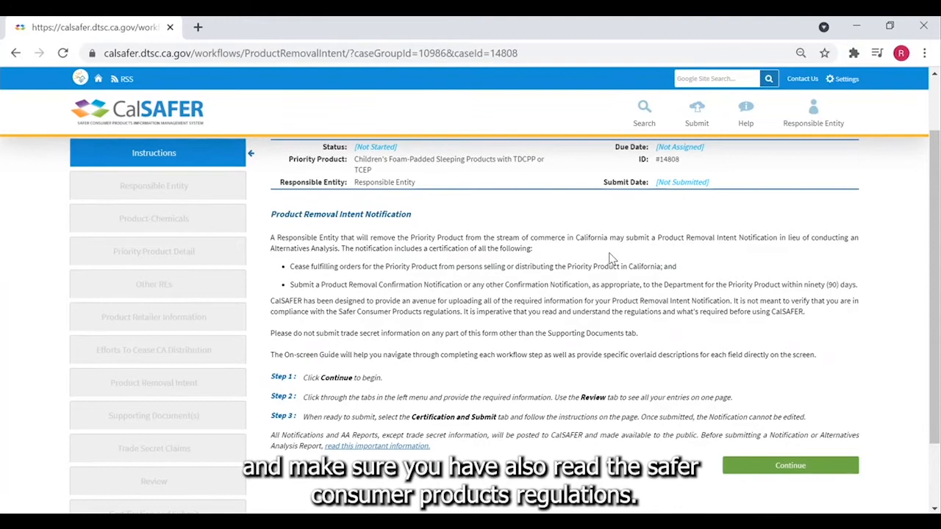
pyautogui.scroll(-1, 863, 269)
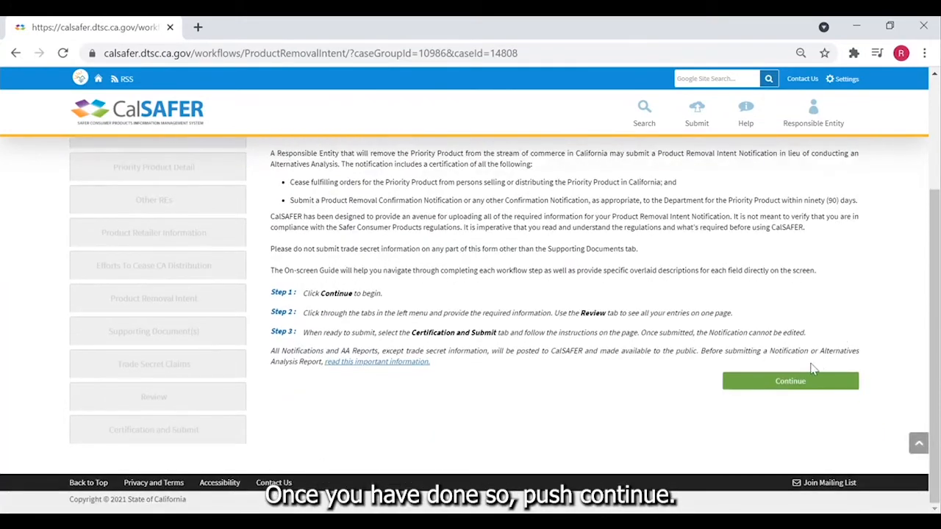
pyautogui.click(789, 382)
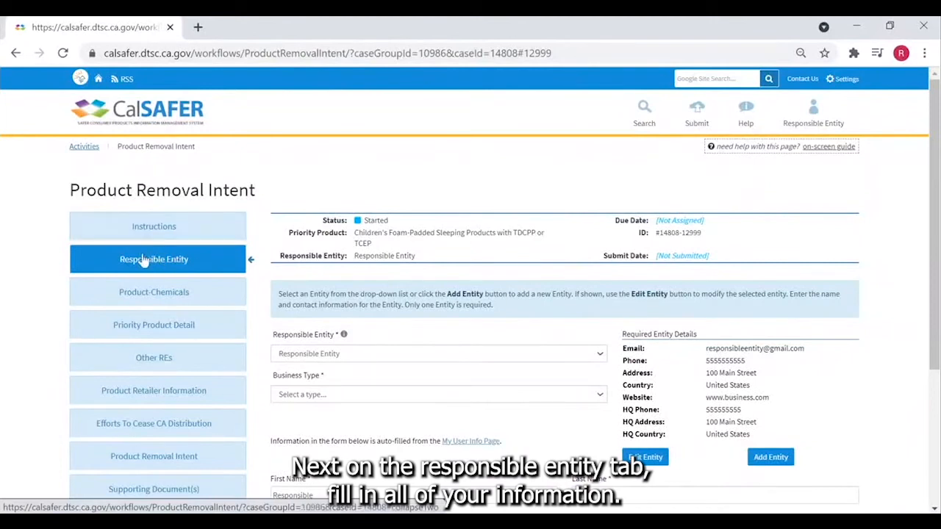
# Set the responsible entity's business type to Manufacturer, then save the section and continue.
pyautogui.scroll(-1, 575, 285)
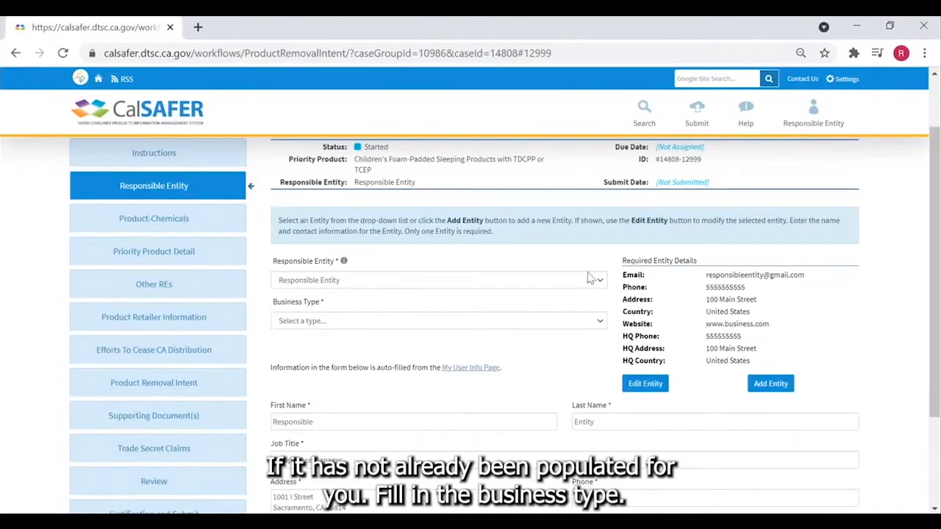
pyautogui.click(602, 324)
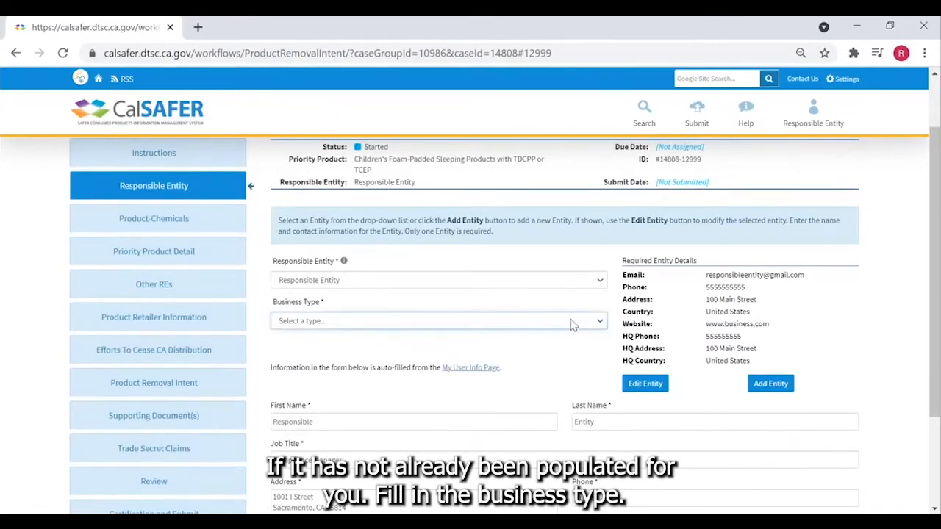
pyautogui.click(496, 380)
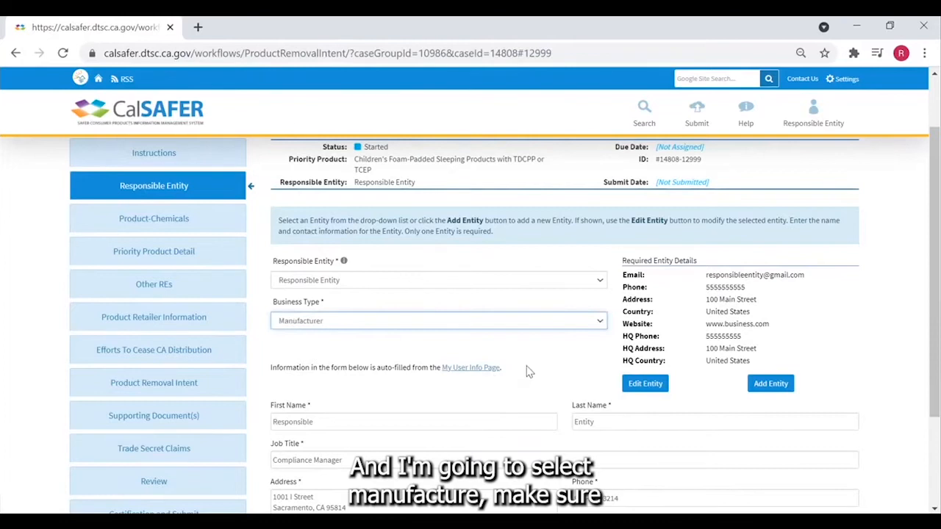
pyautogui.scroll(-1, 530, 371)
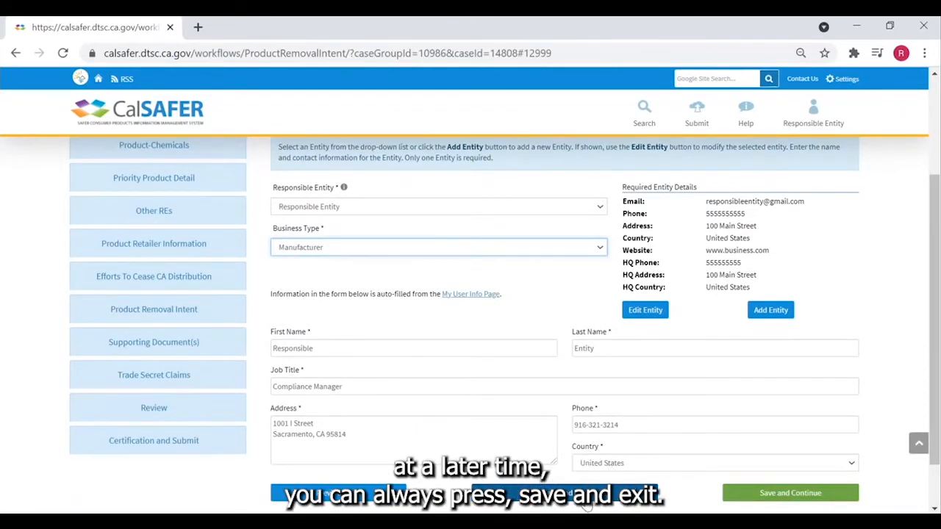
pyautogui.click(784, 494)
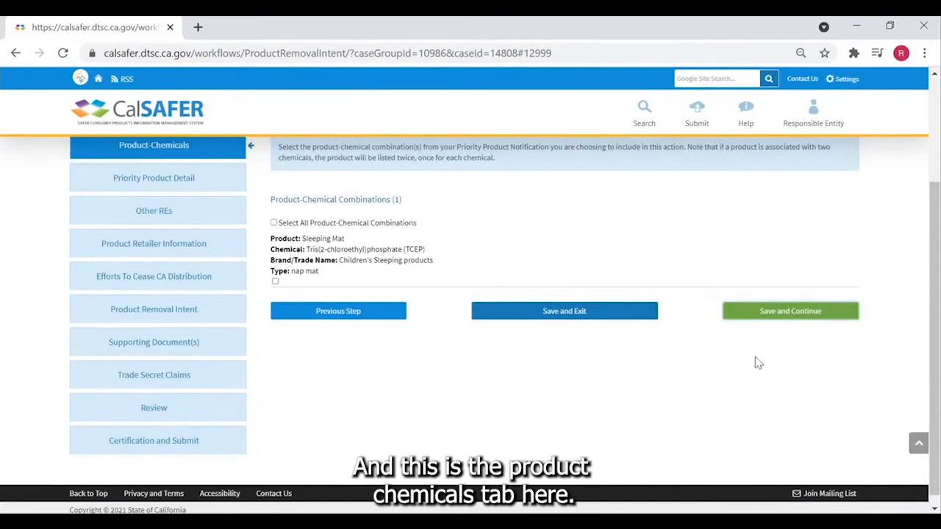
# Include the Sleeping Mat and Tris(2-chloroethyl)phosphate (TCEP) combination in the submittal, then save and continue.
pyautogui.scroll(2, 735, 351)
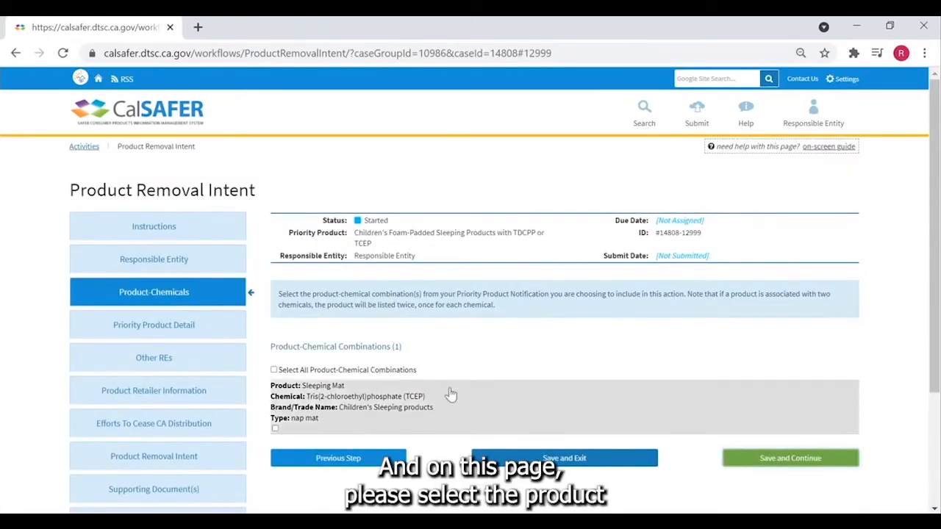
pyautogui.click(274, 430)
pyautogui.click(794, 456)
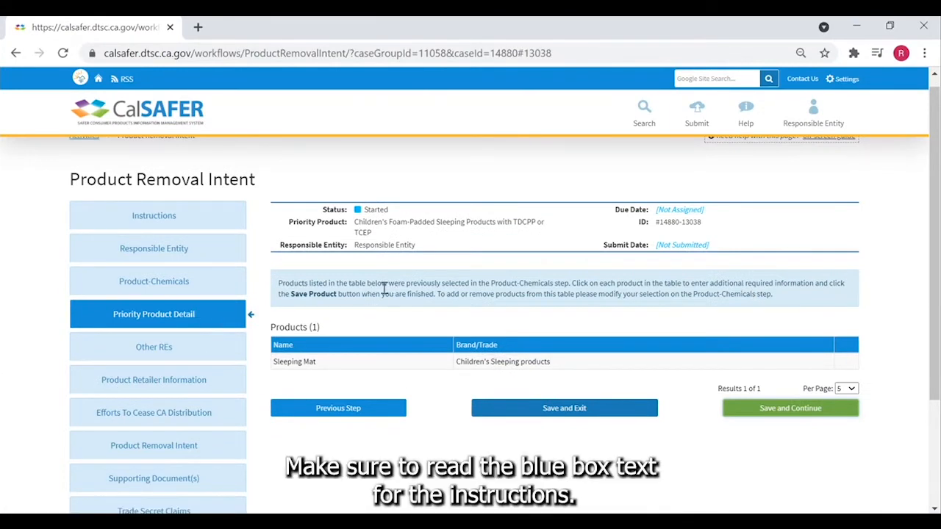
# In the Sleeping Mat's product details, choose Children Under 12 as customer base and Childrens as product category.
pyautogui.click(397, 367)
pyautogui.scroll(-1, 515, 346)
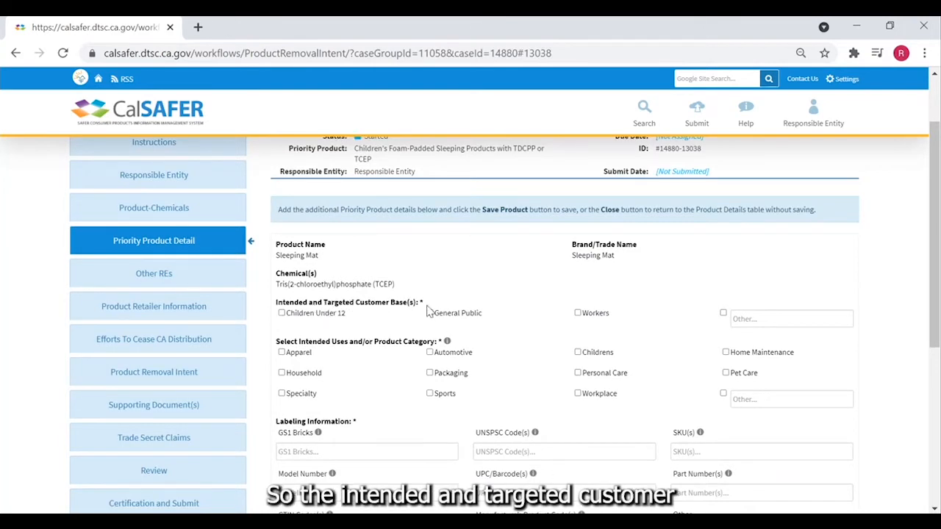
pyautogui.click(283, 313)
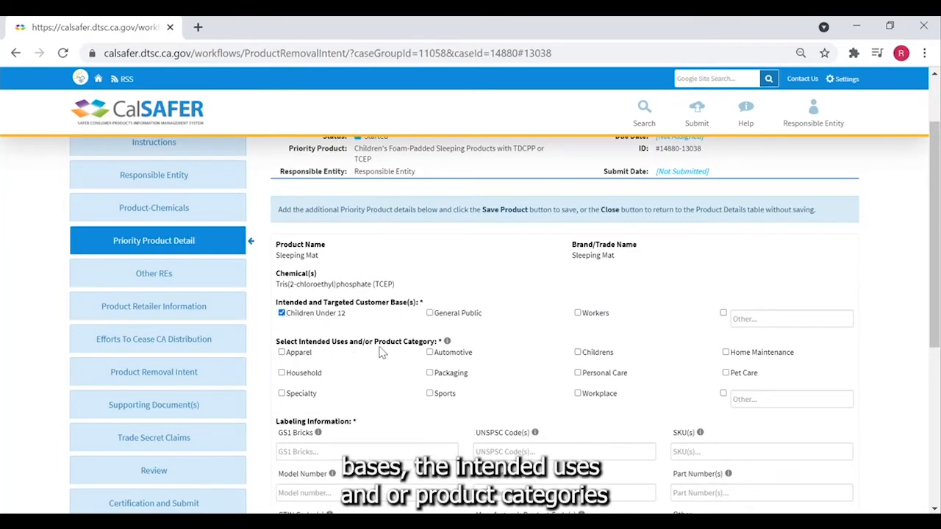
pyautogui.click(578, 353)
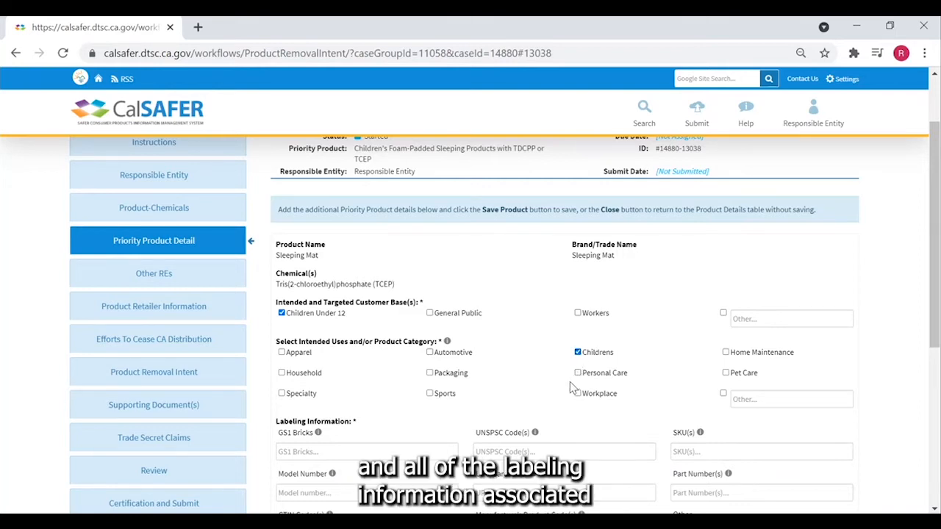
# Enter 1234567 as the Sleeping Mat's SKU, save the product, and continue to the next section.
pyautogui.scroll(-1, 571, 384)
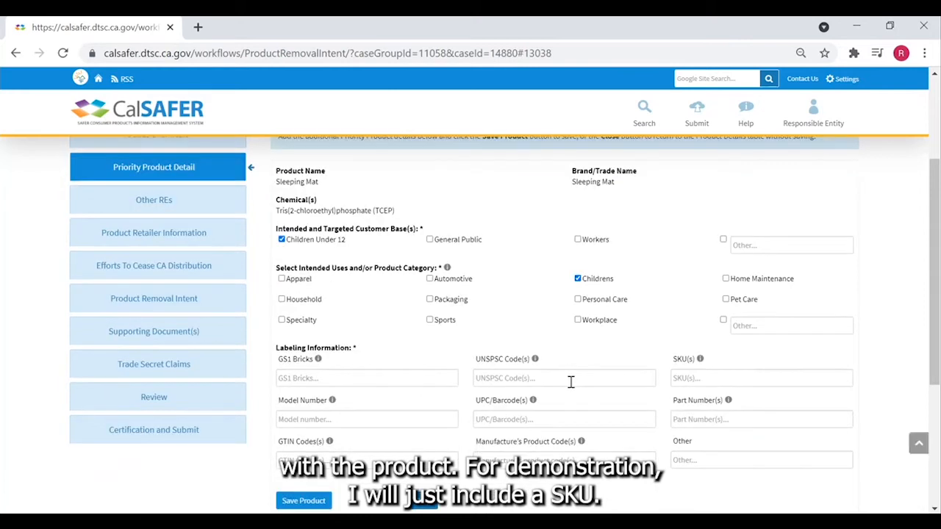
pyautogui.click(684, 378)
pyautogui.write('1234')
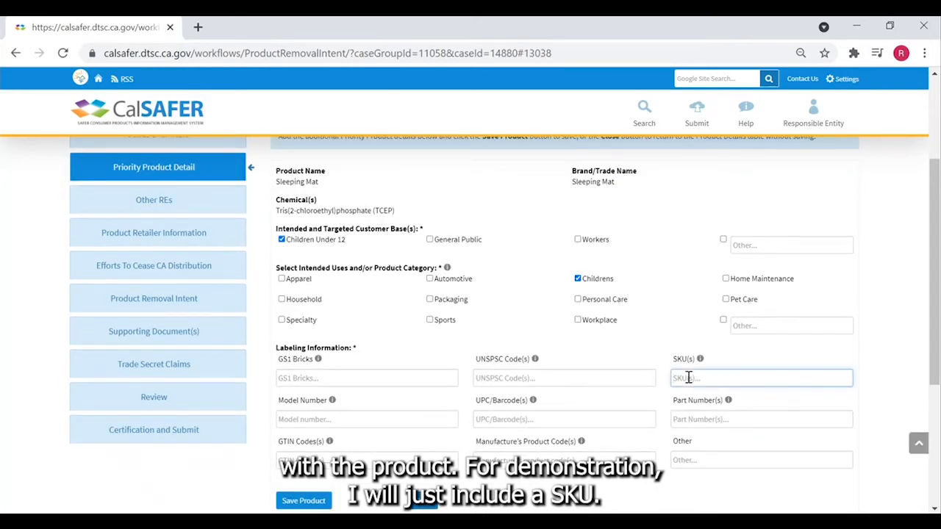
pyautogui.write('567')
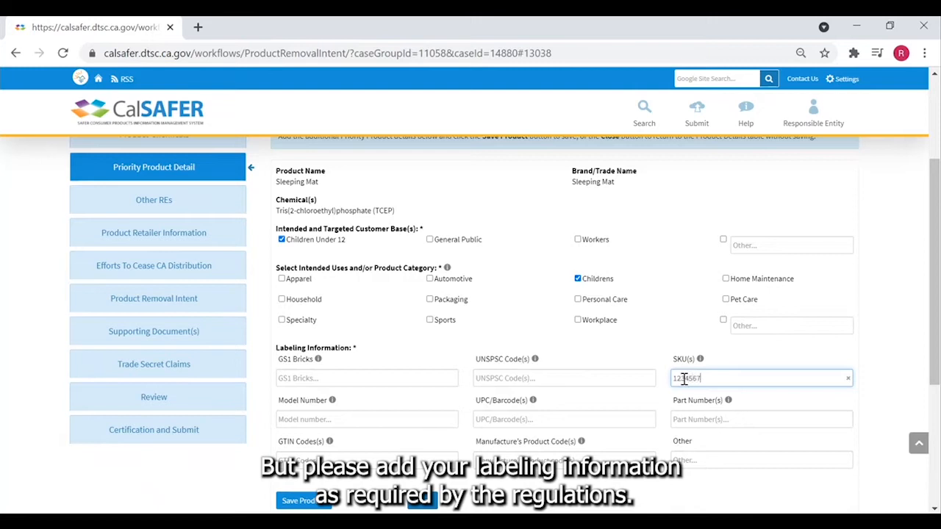
pyautogui.scroll(-1, 512, 416)
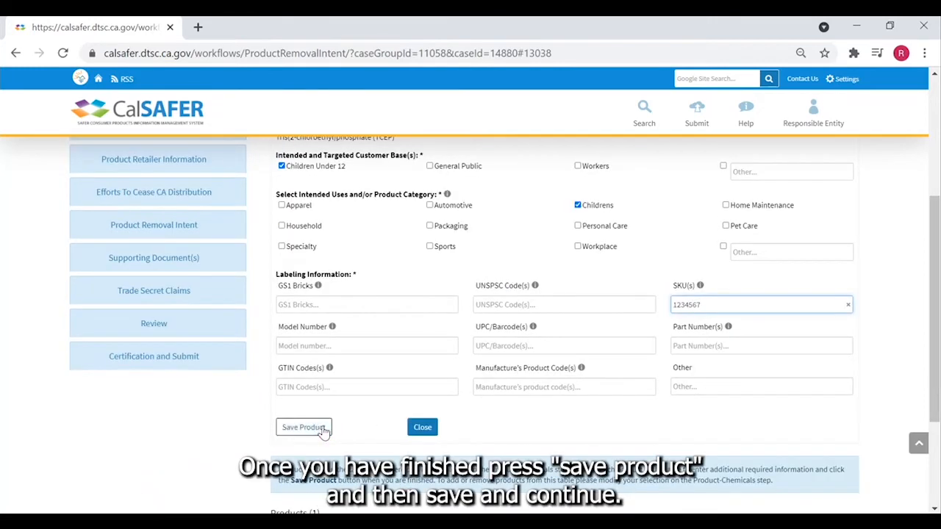
pyautogui.click(324, 430)
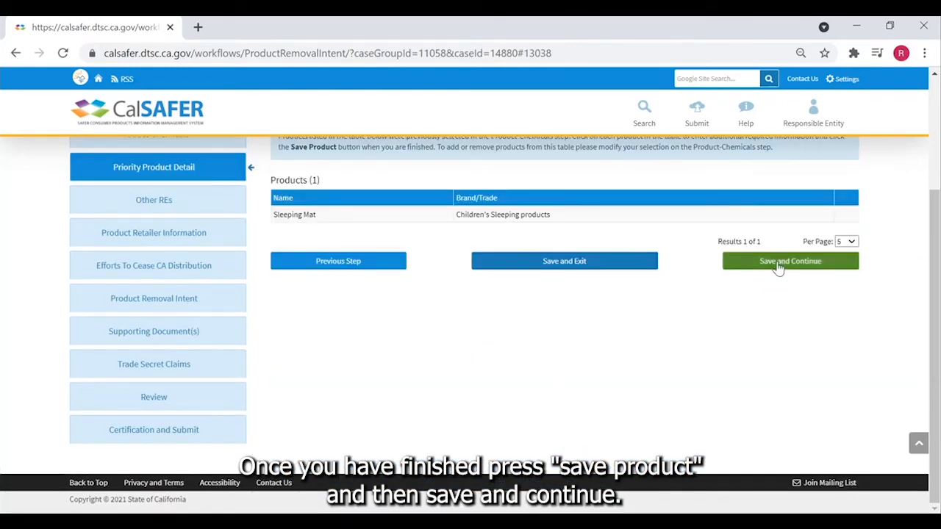
pyautogui.click(778, 268)
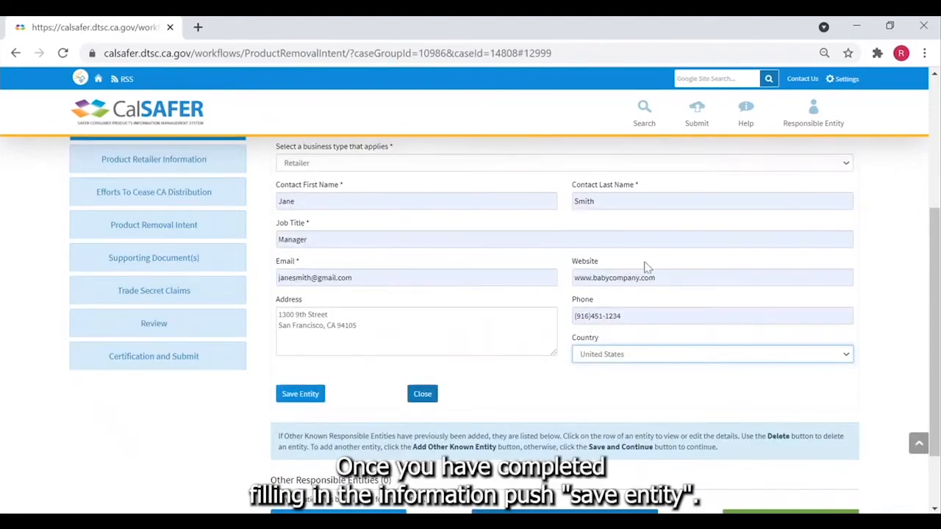
# Save the completed retailer entry for Baby Company under other responsible entities and continue to the retailer information.
pyautogui.click(318, 394)
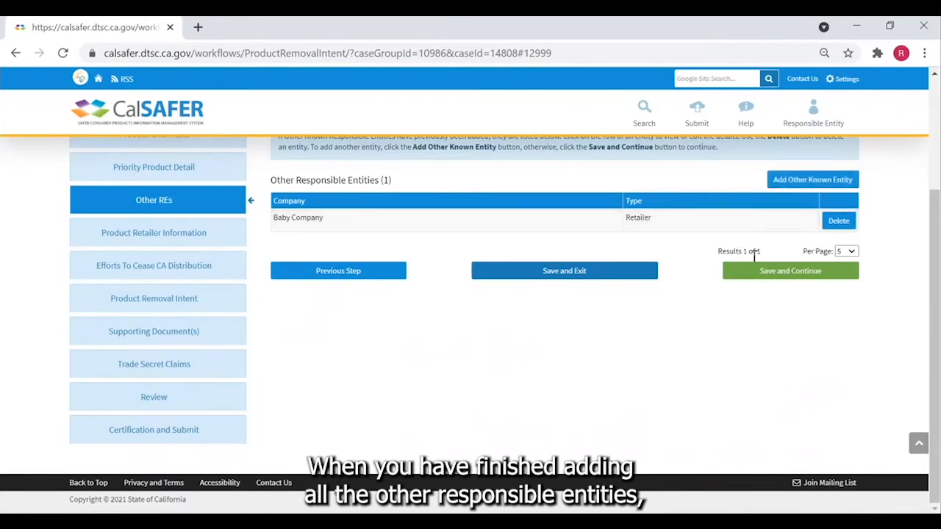
pyautogui.click(788, 272)
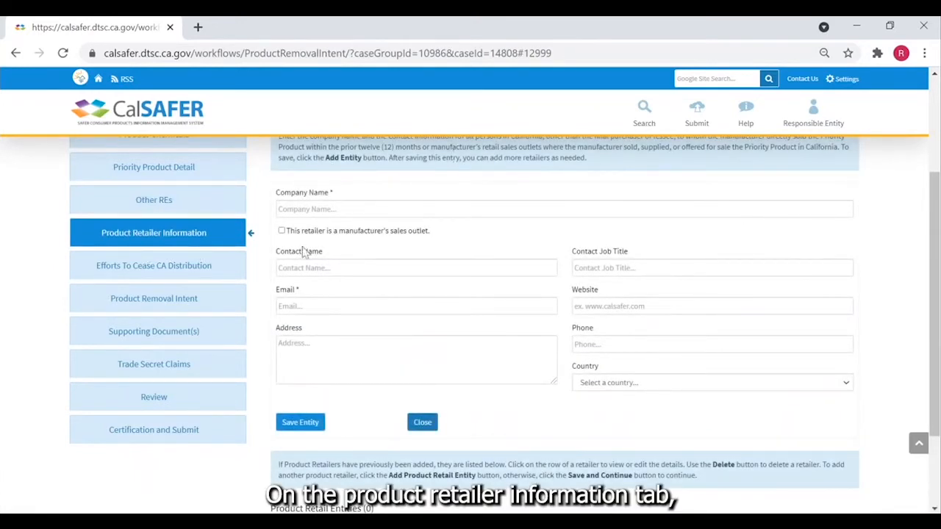
# Add Baby Company with its contact details as a product retail entity, then save and continue.
pyautogui.scroll(1, 464, 213)
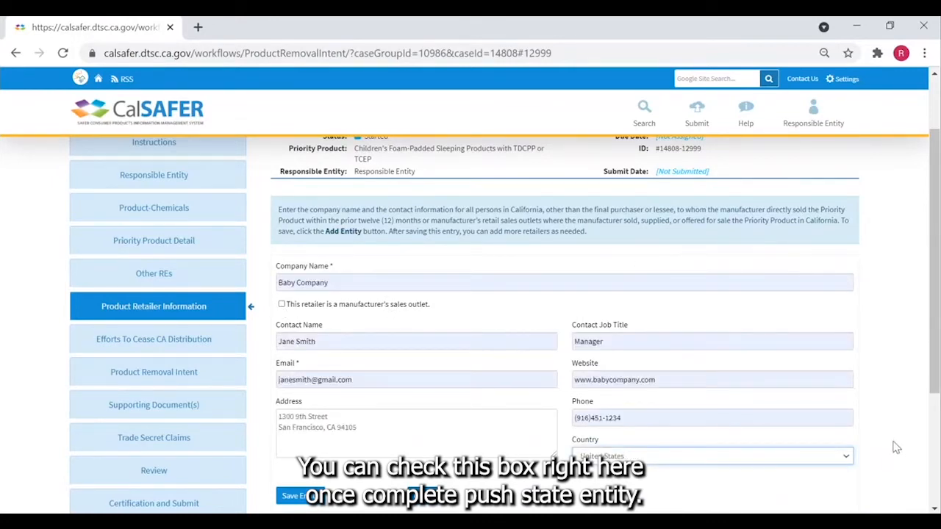
pyautogui.scroll(-1, 896, 446)
pyautogui.click(298, 425)
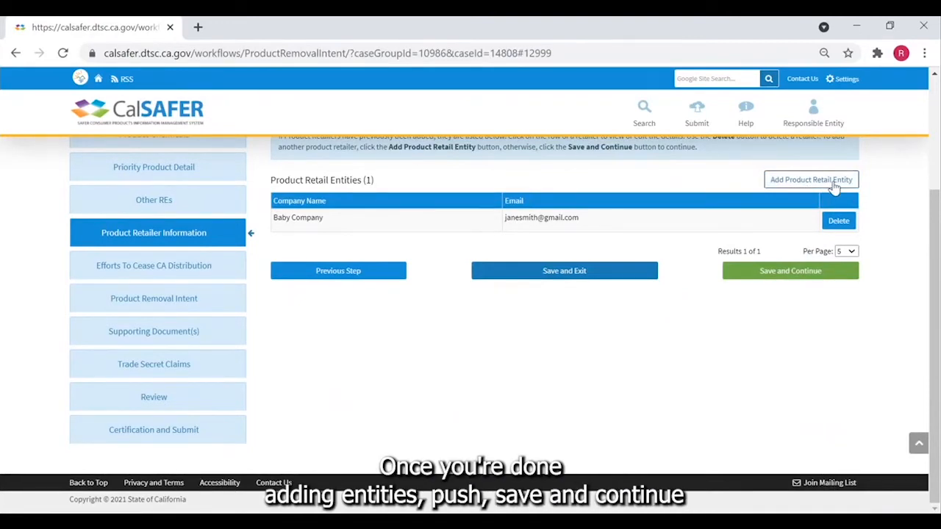
pyautogui.click(795, 271)
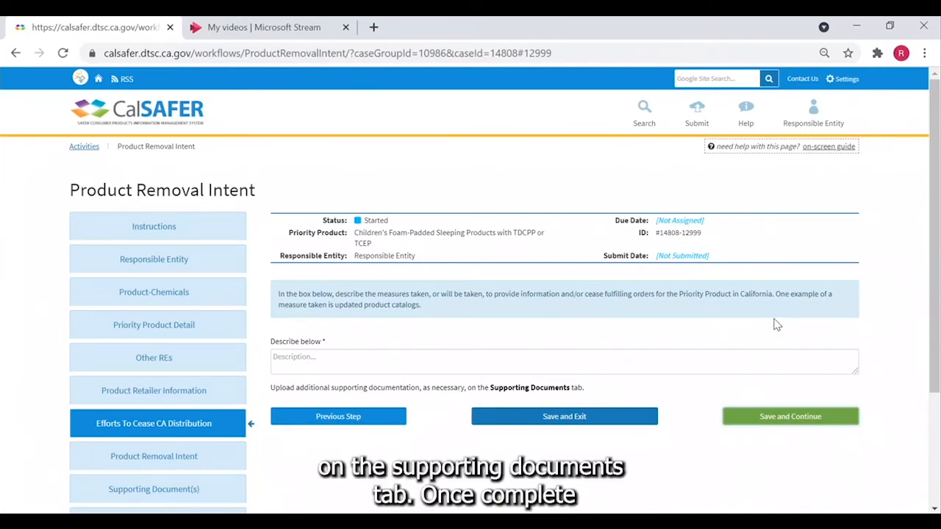
# Continue past the efforts to cease distribution and certify the intent to cease fulfilling orders and submit a Product Removal Confirmation within 90 days.
pyautogui.click(646, 357)
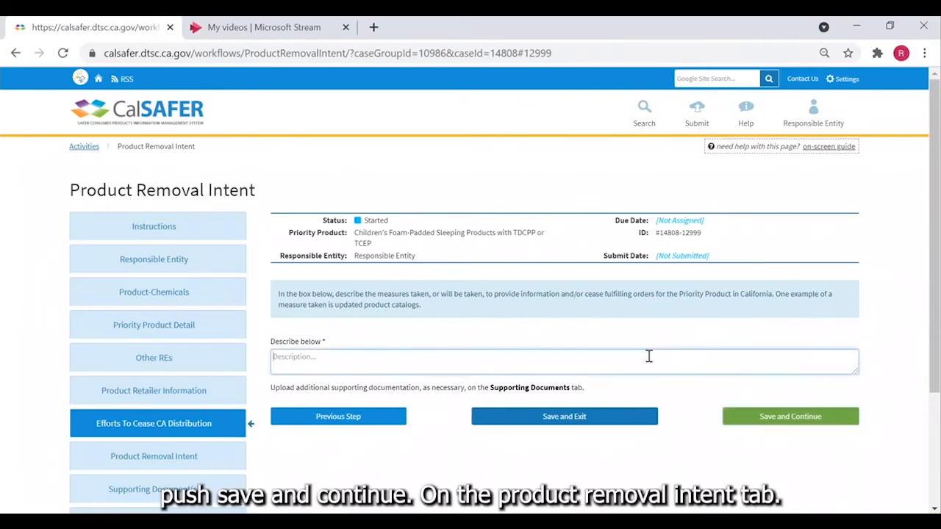
pyautogui.click(794, 415)
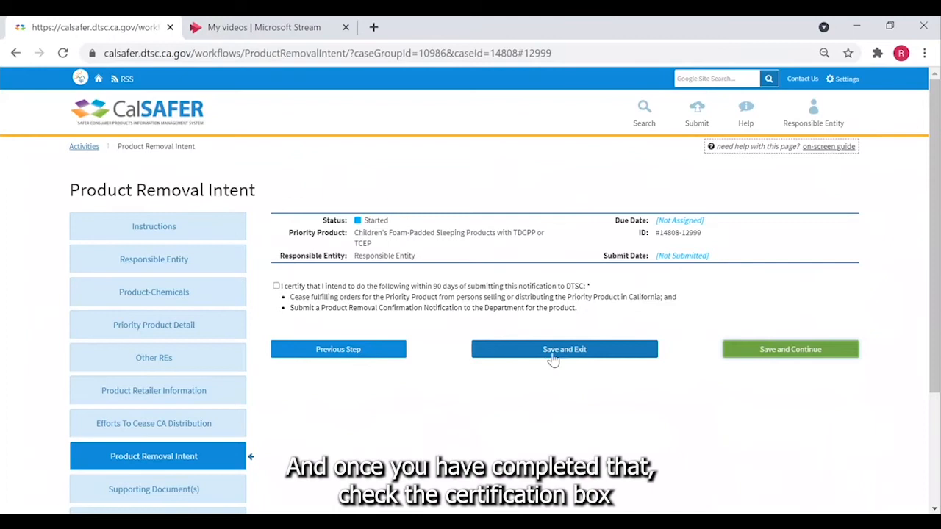
pyautogui.click(278, 286)
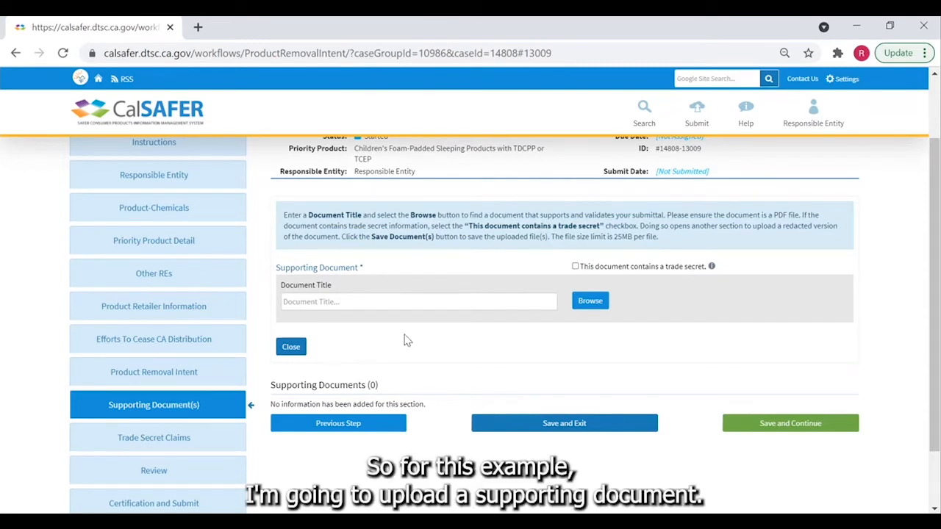
# Attach TEST PDF - Copy (2).pdf with the title "Supporting Document" and flag it as containing a trade secret.
pyautogui.click(438, 299)
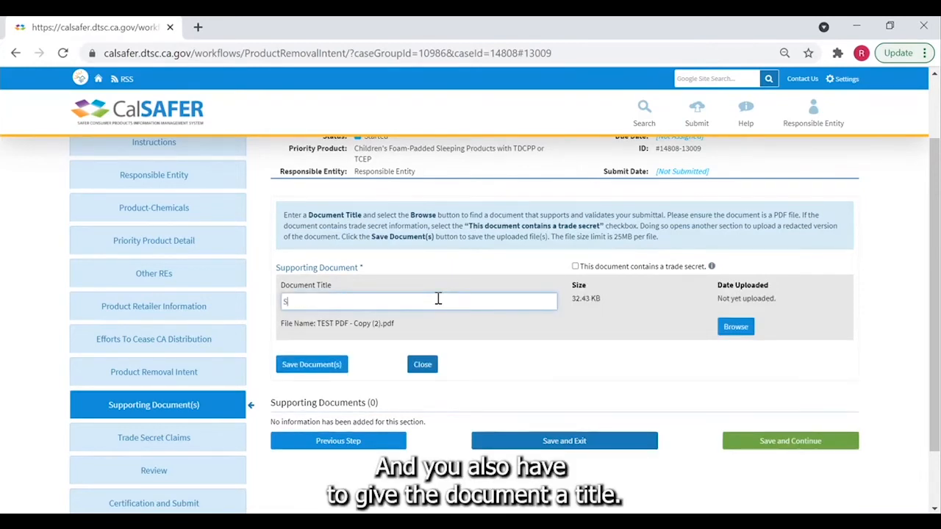
pyautogui.write('Supporting Document')
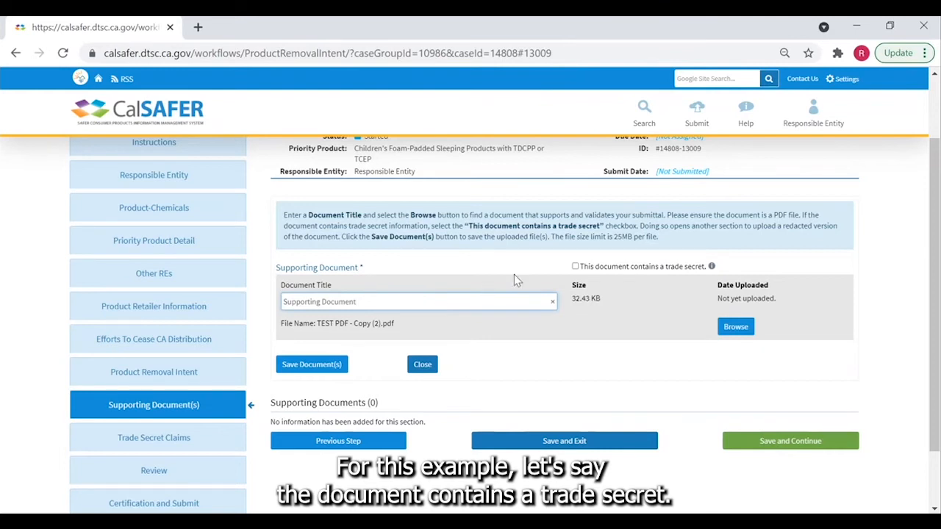
pyautogui.click(576, 267)
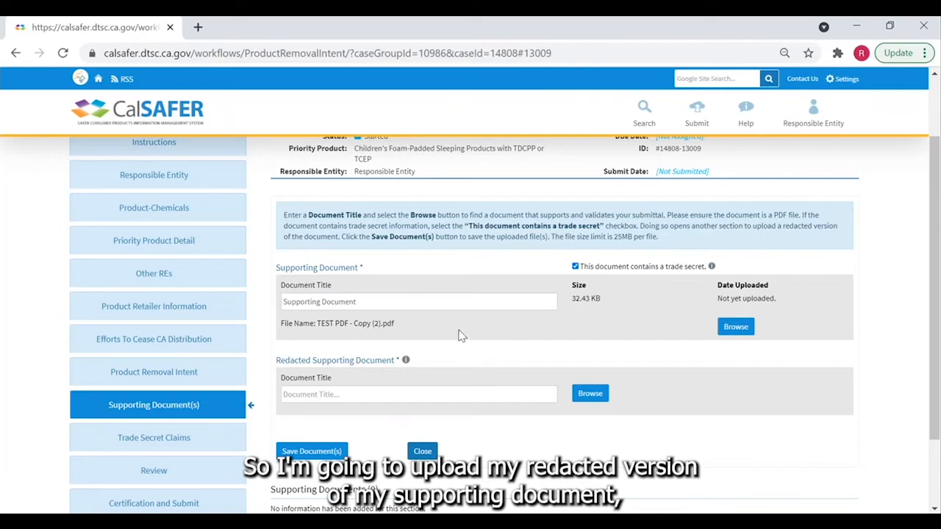
# Attach Redacted Supporting Document.pdf with the title "Redacted Supporting Document", save both documents and continue to the trade secret claims.
pyautogui.click(591, 392)
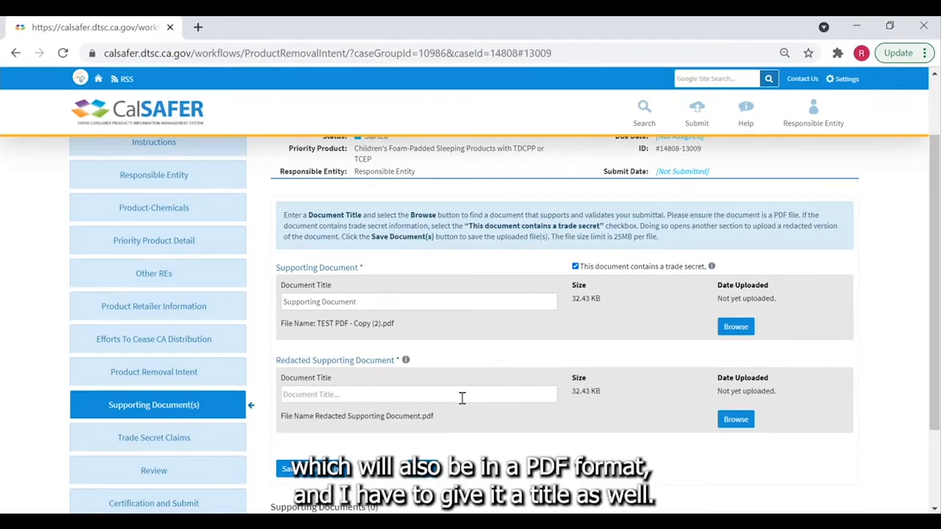
pyautogui.click(462, 398)
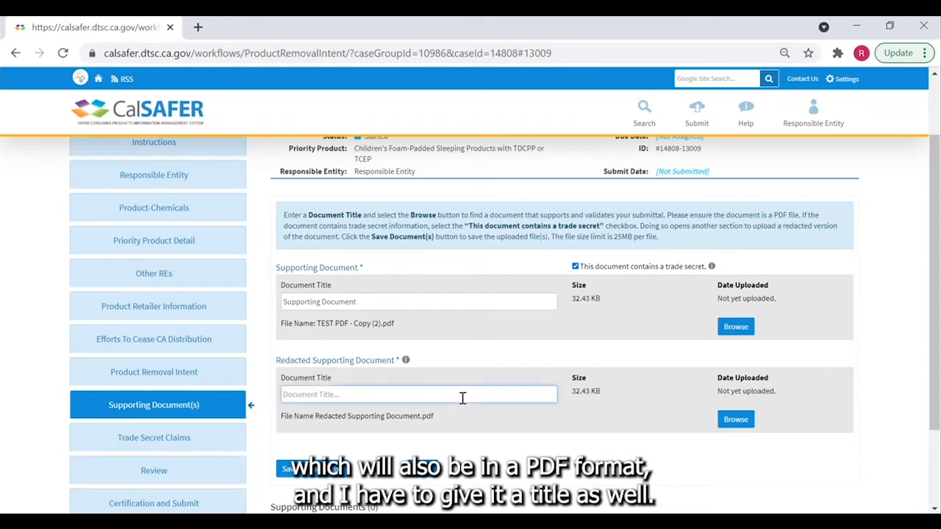
pyautogui.write('Redacted Supporting Document')
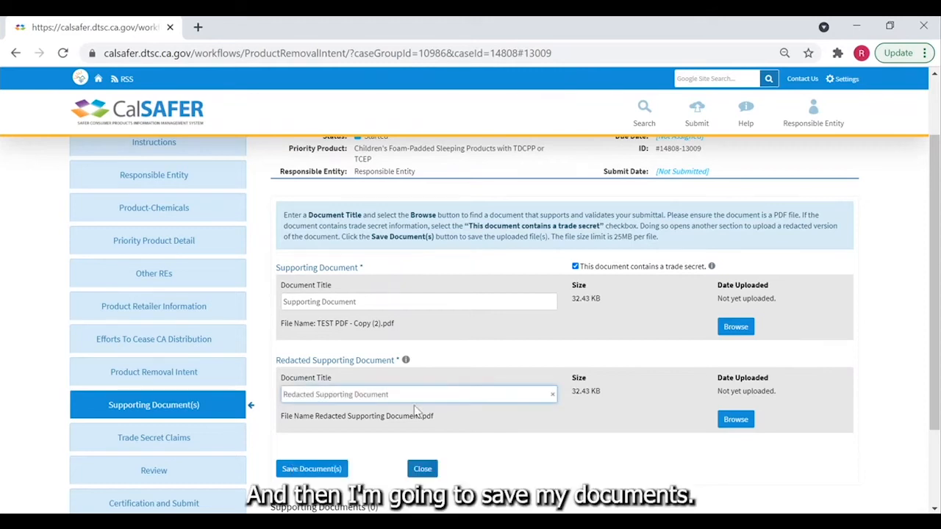
pyautogui.click(322, 471)
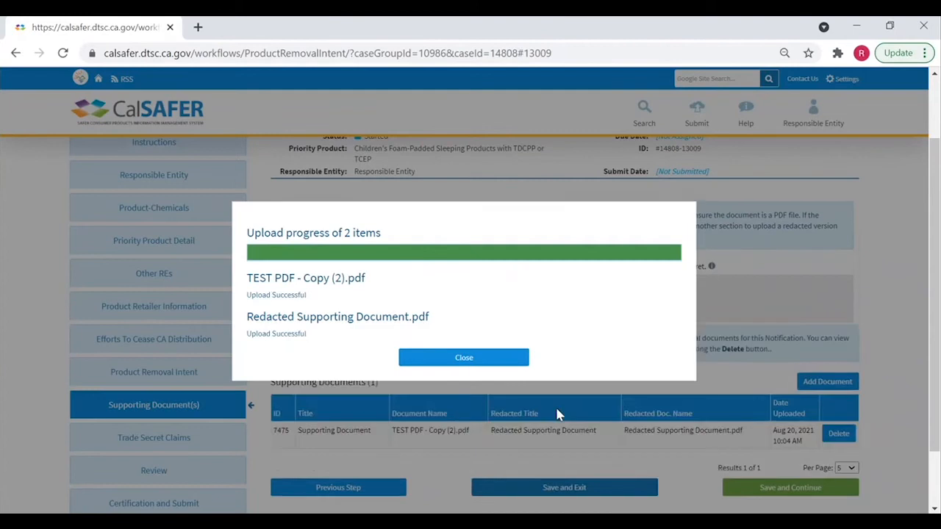
pyautogui.click(463, 358)
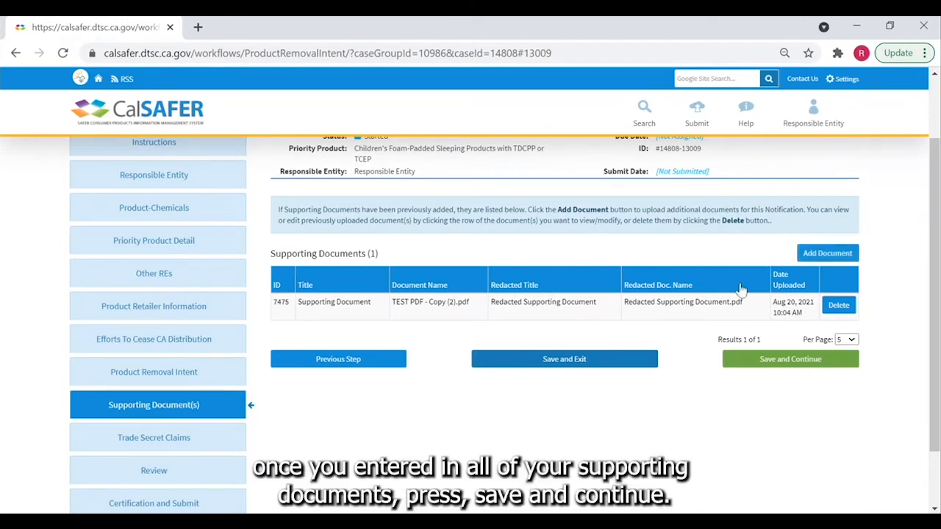
pyautogui.click(784, 359)
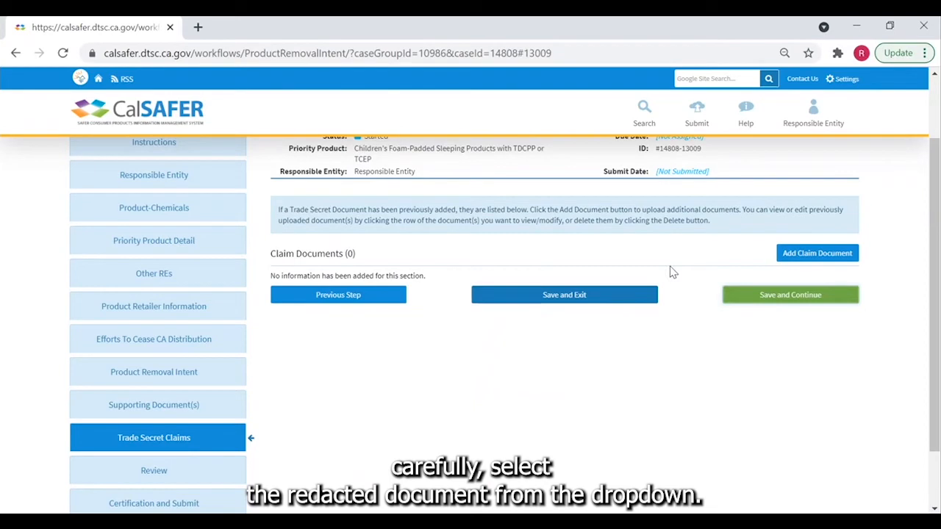
# Add Trade Secret Claim Question and Answers.pdf as a claim document for the redacted supporting document, titled "Trade Secret Claim Question and Answers", then save and continue.
pyautogui.click(819, 254)
pyautogui.click(842, 309)
pyautogui.click(497, 328)
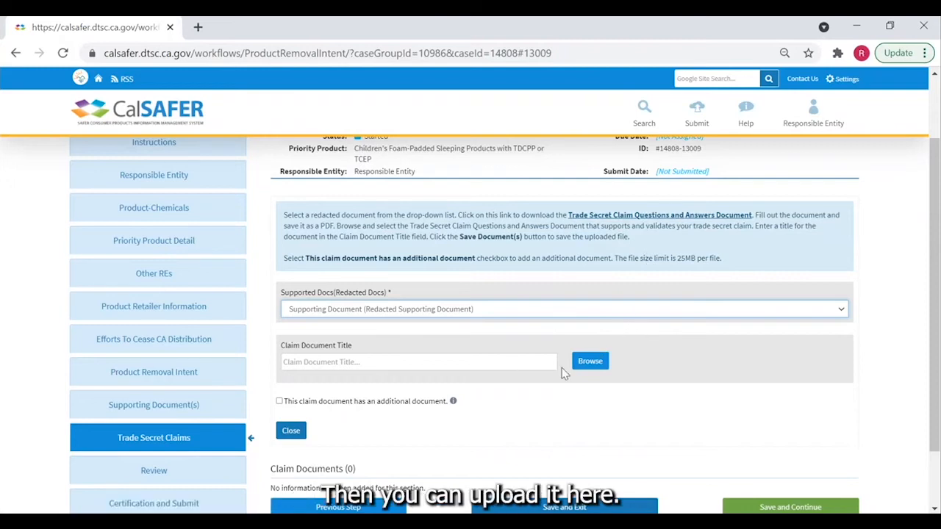
pyautogui.click(591, 361)
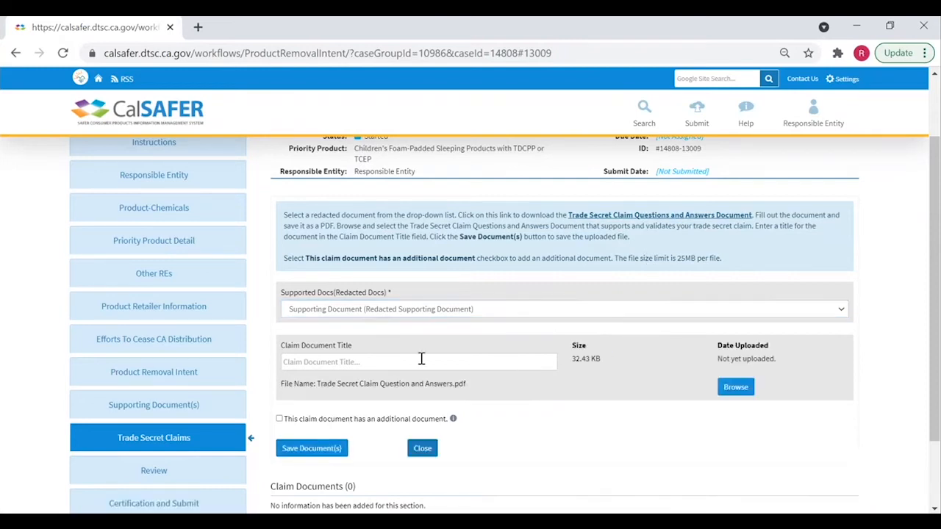
pyautogui.click(421, 360)
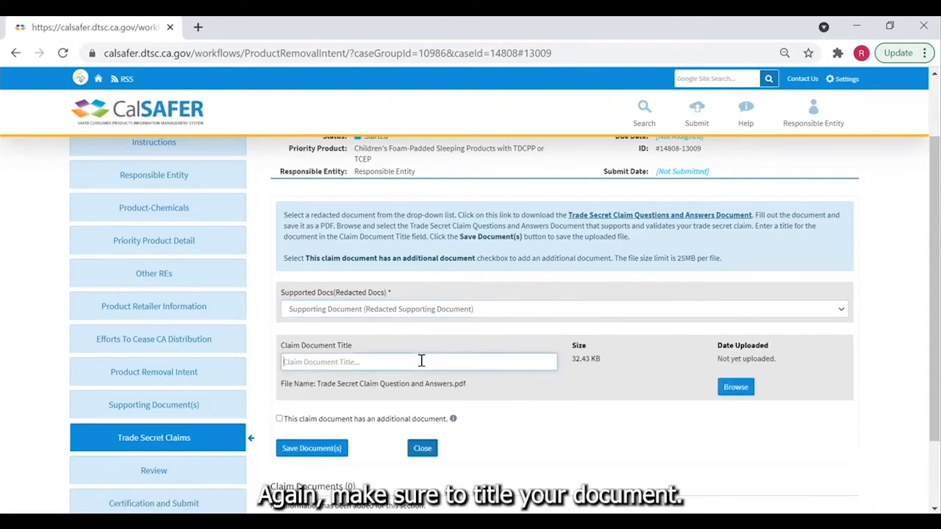
pyautogui.write('Trade Secret Claim Question and Answers')
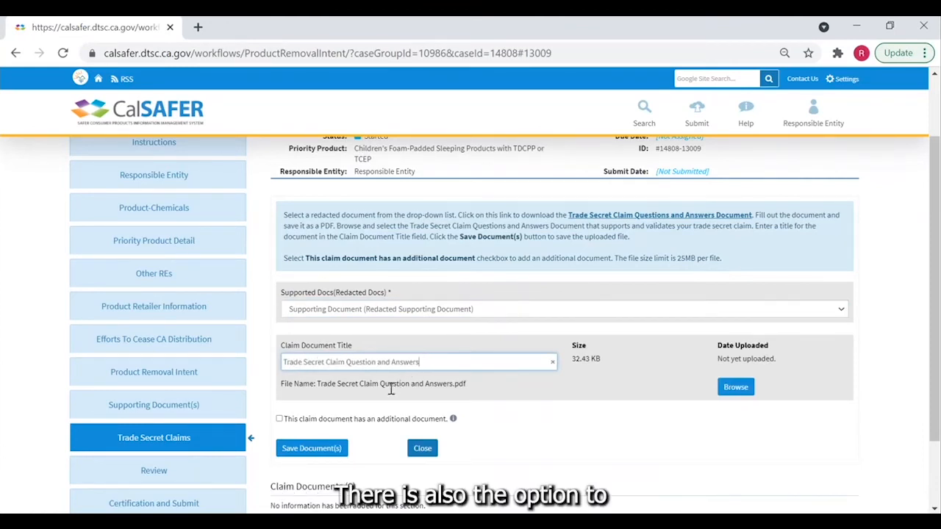
pyautogui.click(321, 450)
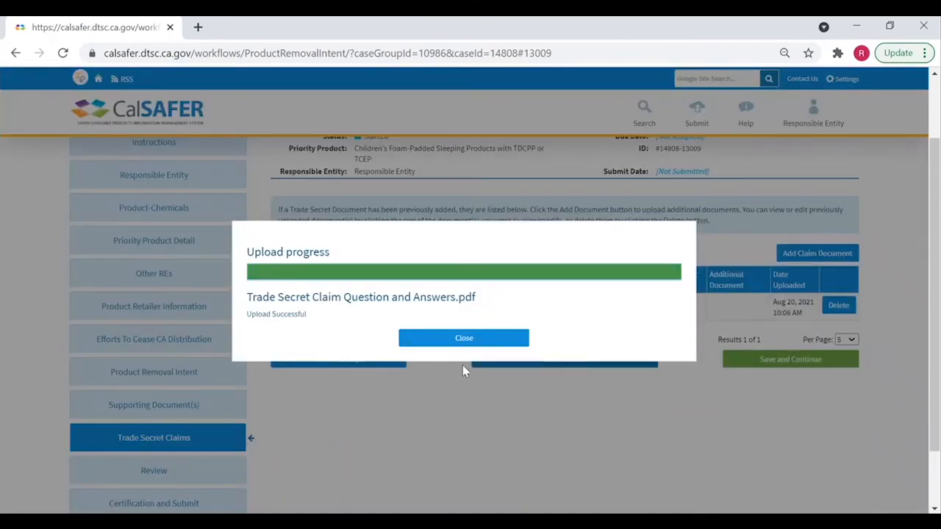
pyautogui.click(470, 341)
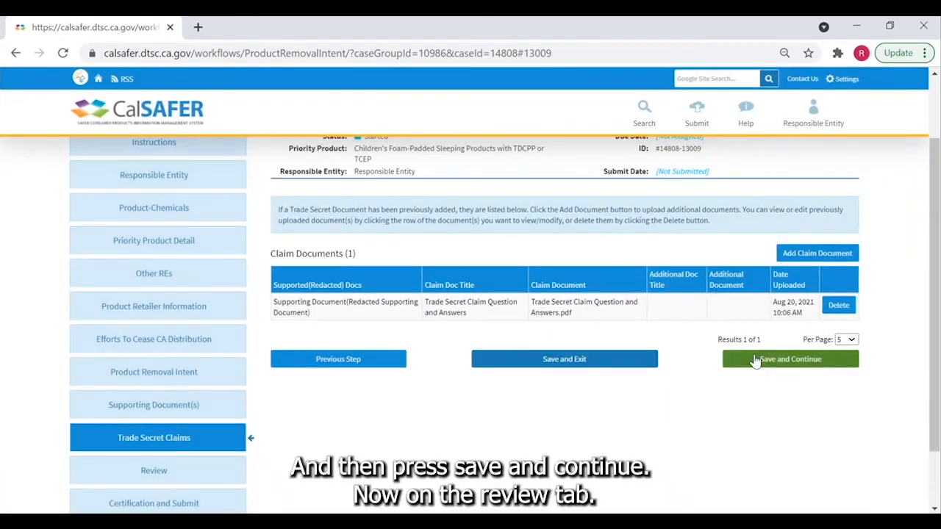
pyautogui.click(755, 360)
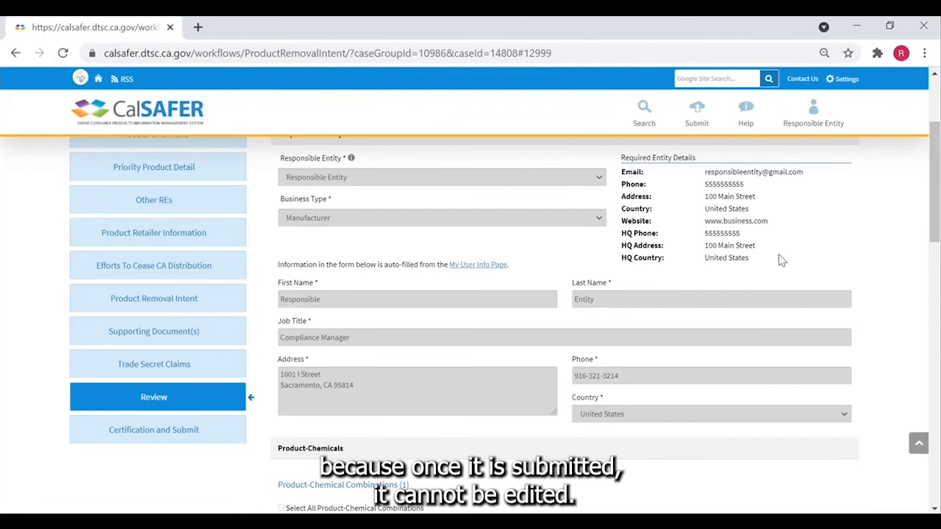
# Review all entered notification information through the trade secret claims, then save and continue to the certification.
pyautogui.scroll(1, 781, 259)
pyautogui.scroll(-5, 781, 258)
pyautogui.scroll(-8, 781, 257)
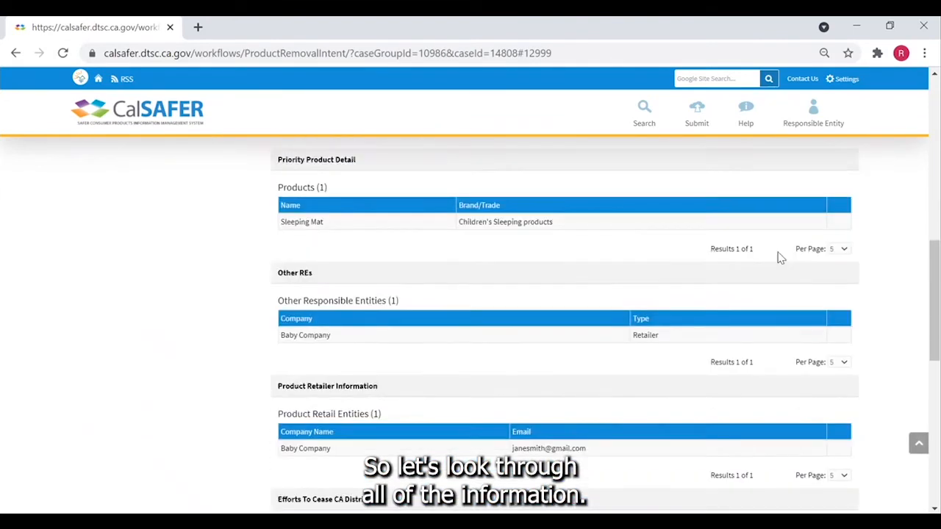
pyautogui.scroll(-3, 781, 256)
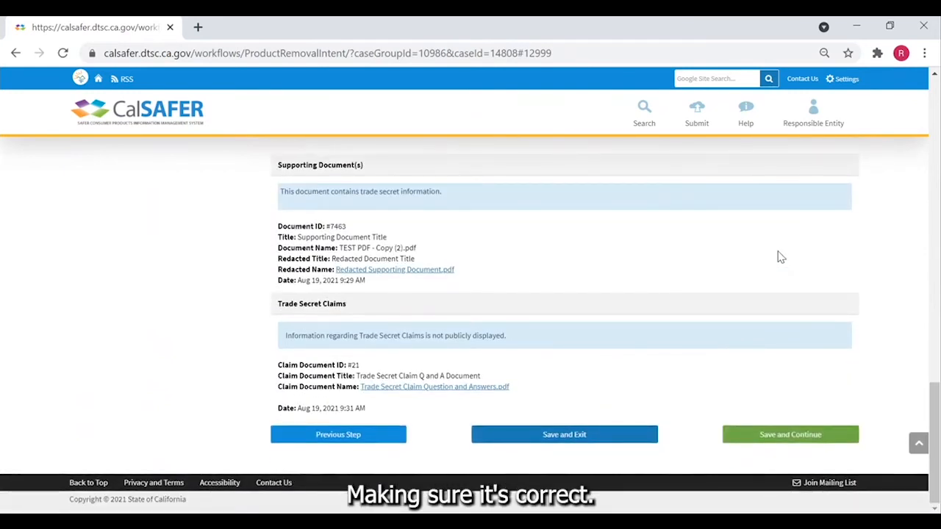
pyautogui.click(763, 437)
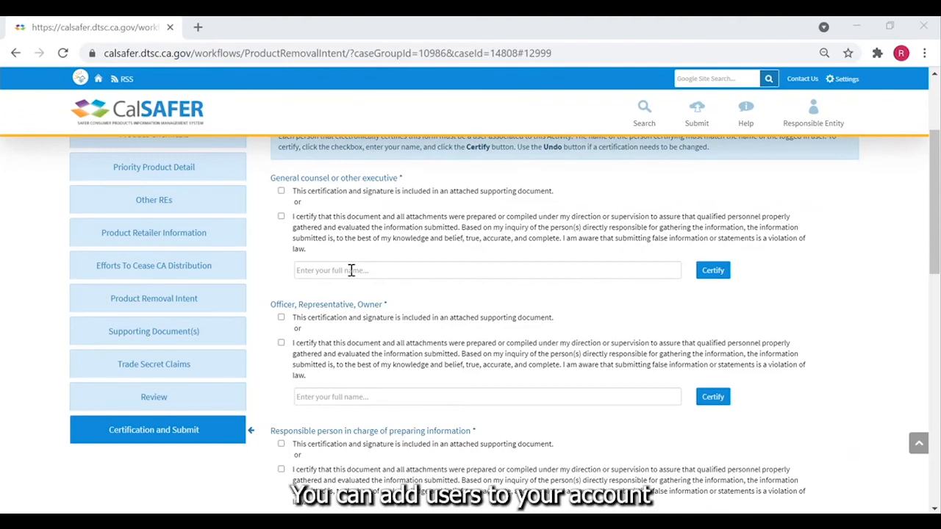
# Open the form for adding a new user to the Priority Product Notification activity and examine its fields and invitation option.
pyautogui.scroll(1, 584, 332)
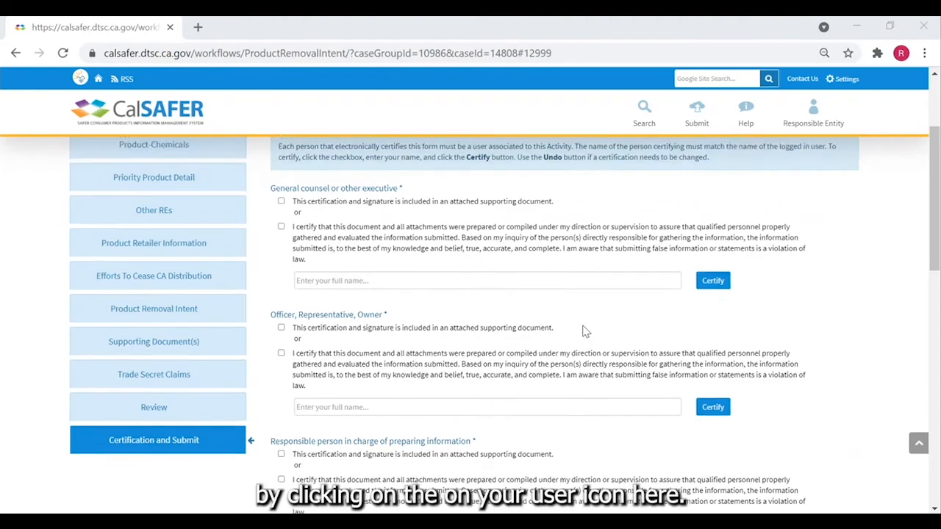
pyautogui.scroll(2, 584, 331)
pyautogui.click(812, 117)
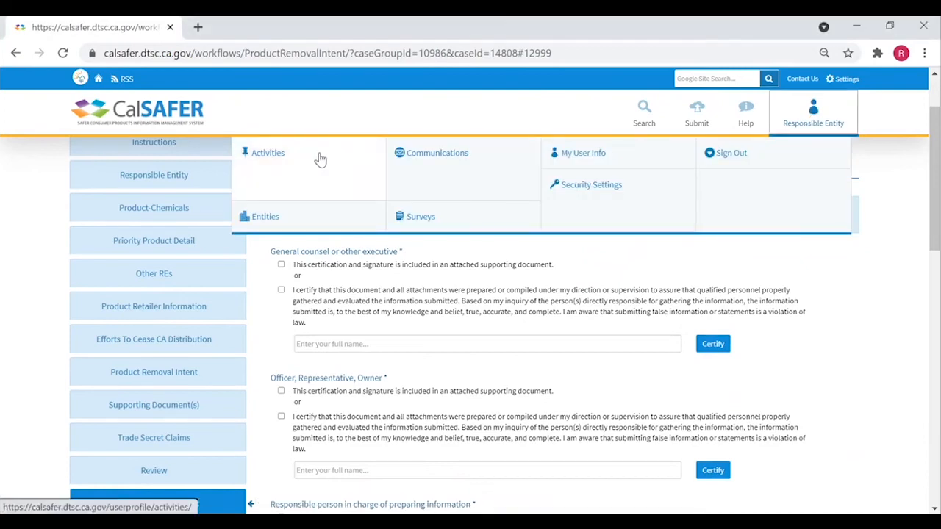
pyautogui.click(279, 160)
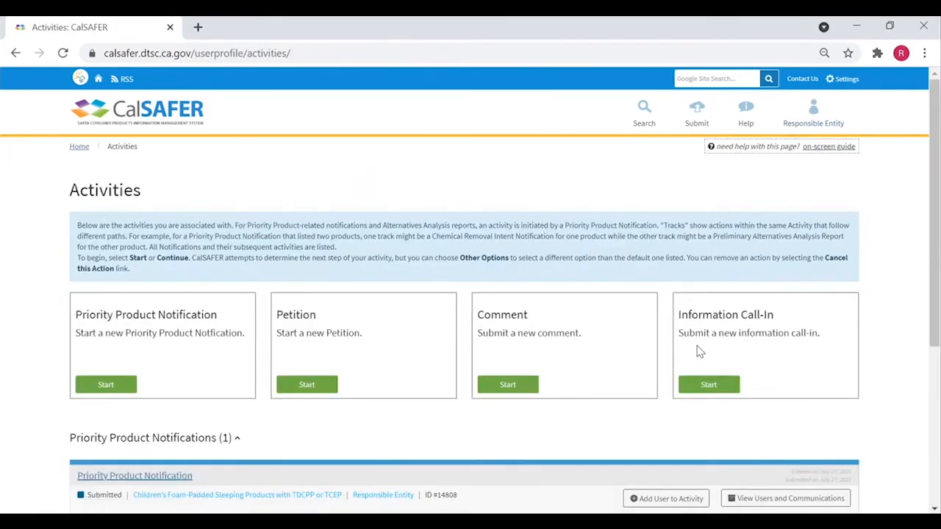
pyautogui.scroll(-2, 699, 349)
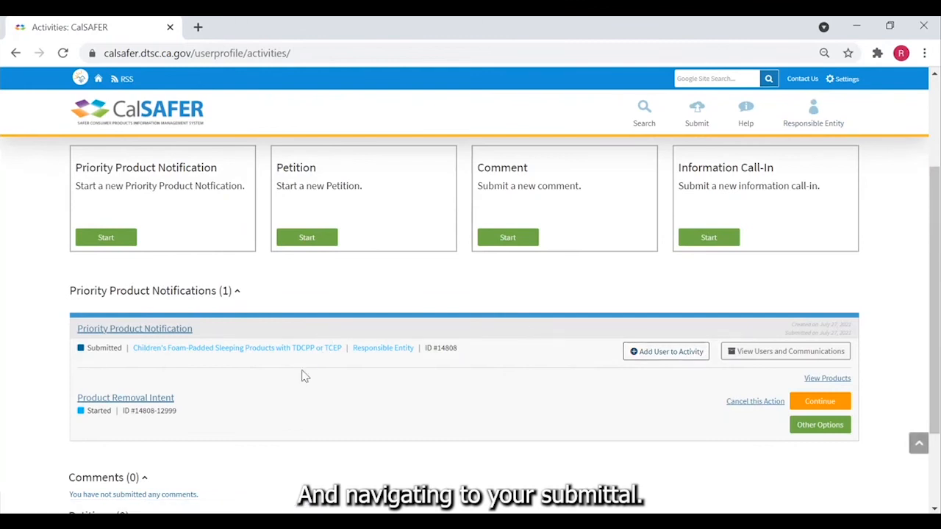
pyautogui.click(675, 355)
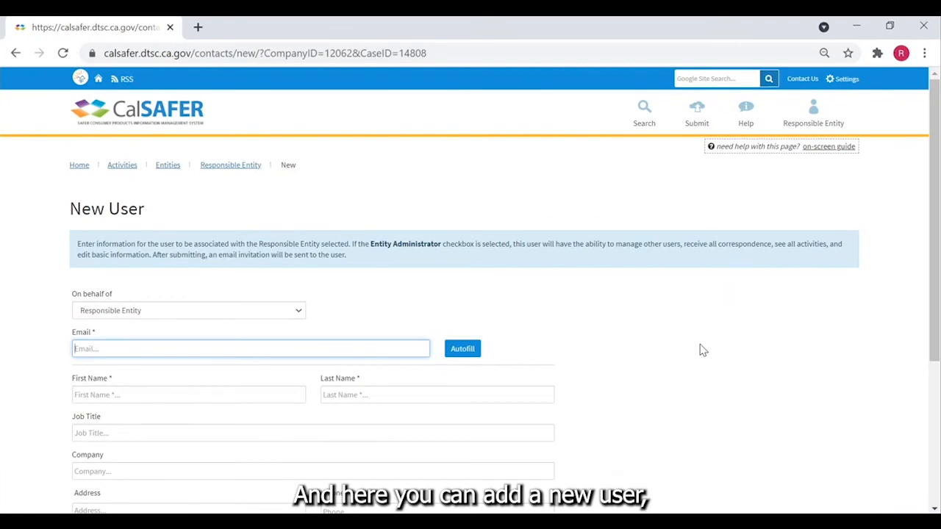
pyautogui.scroll(-1, 302, 331)
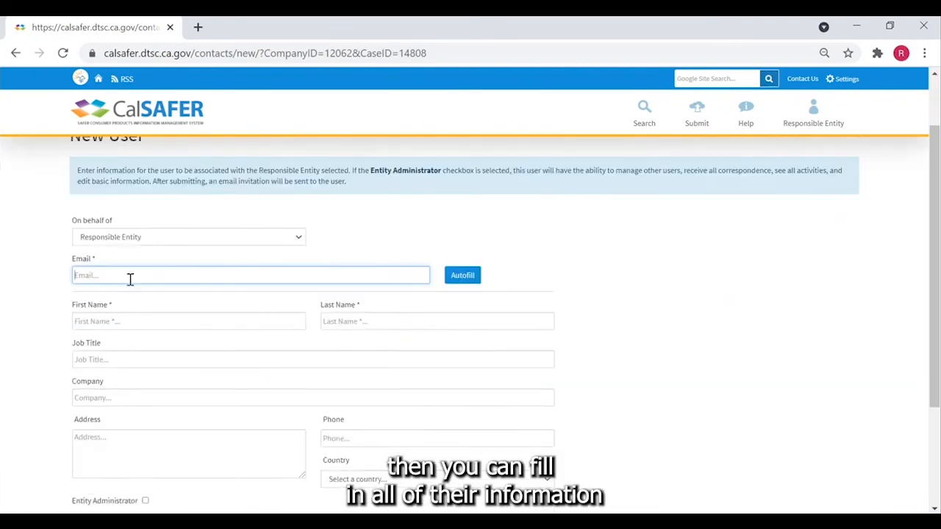
pyautogui.scroll(-1, 332, 330)
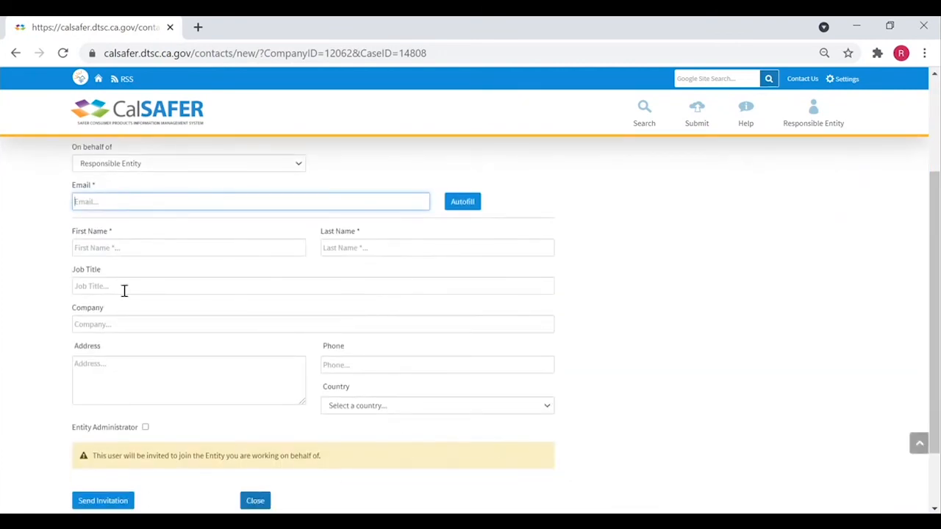
pyautogui.scroll(-1, 204, 306)
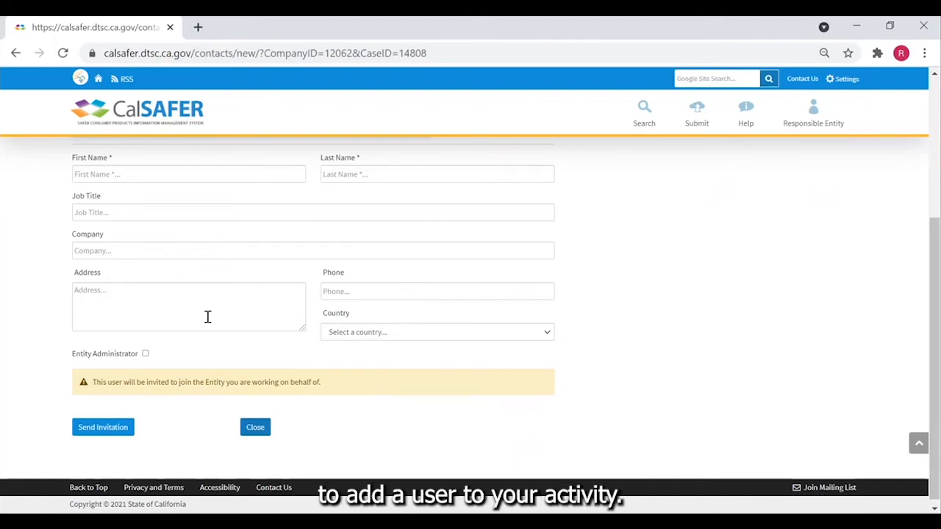
pyautogui.scroll(3, 301, 288)
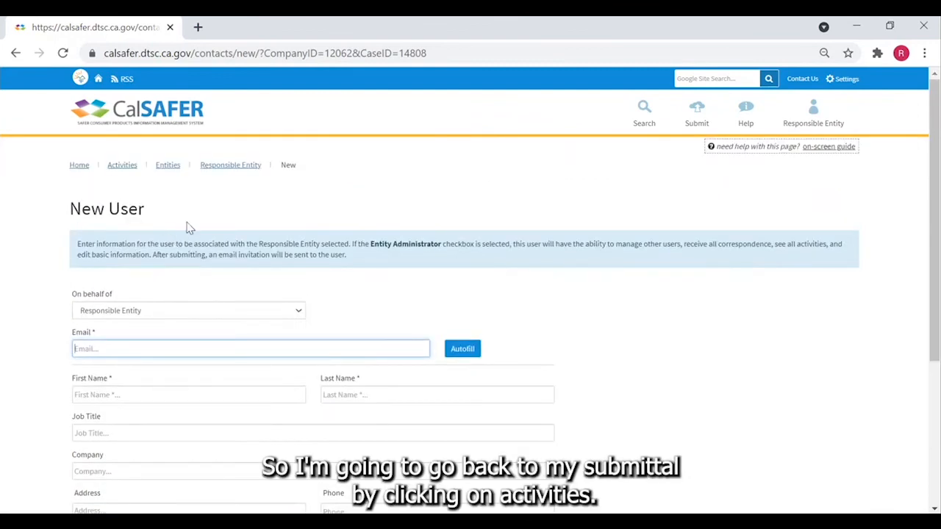
# Return to the started Product Removal Intent from the activities and open its certification and submission section.
pyautogui.click(123, 167)
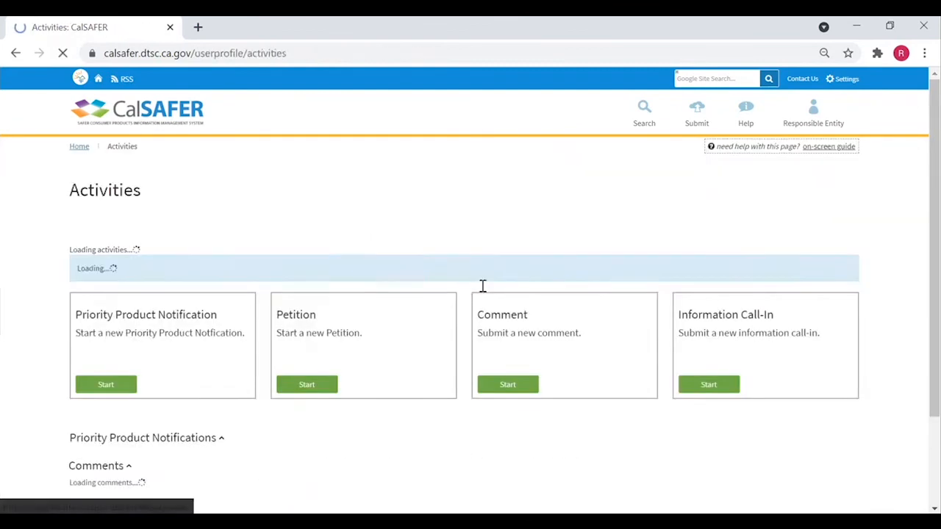
pyautogui.scroll(-4, 637, 355)
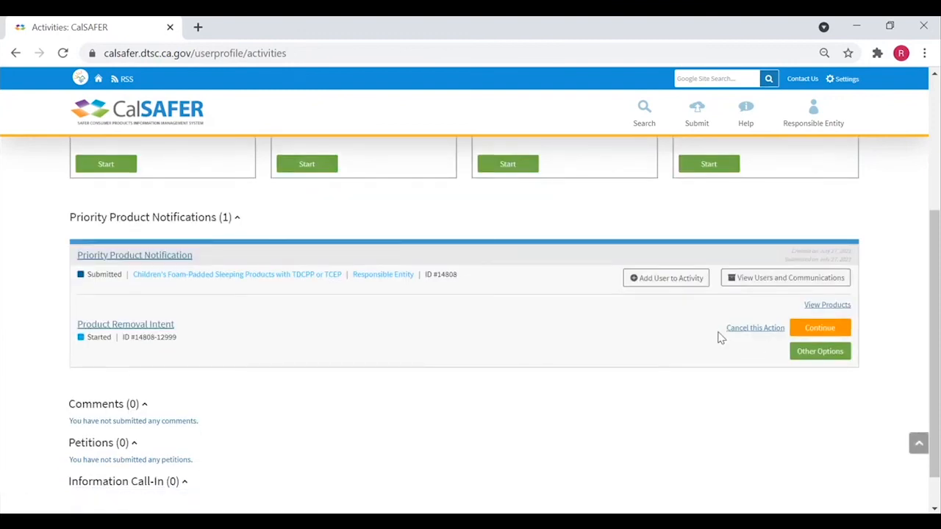
pyautogui.click(128, 328)
pyautogui.scroll(-3, 368, 355)
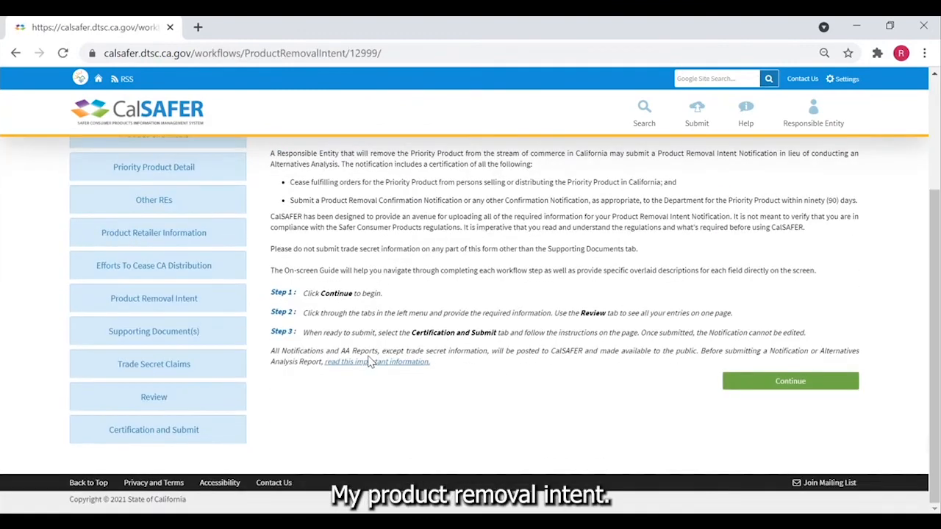
pyautogui.click(175, 433)
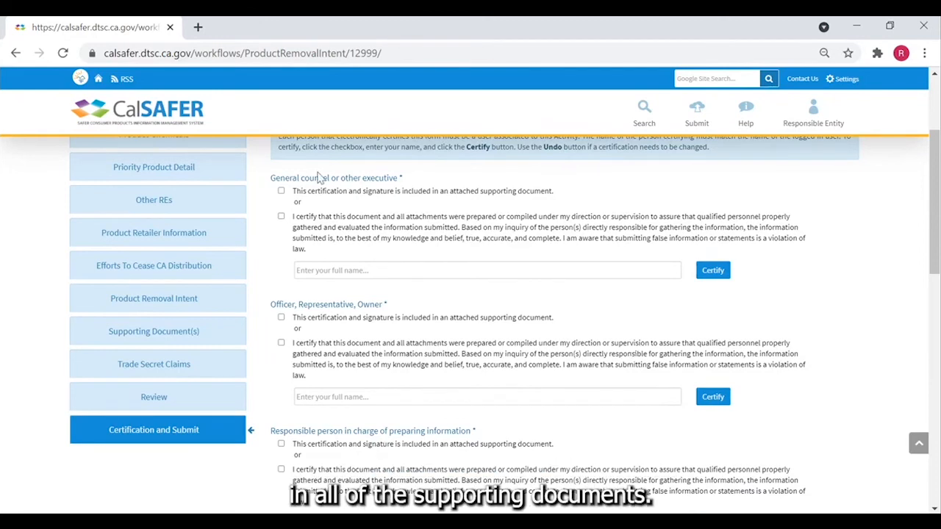
# Mark the certification and signature as included in an attached supporting document for the general counsel, the officer and the responsible person preparing the information.
pyautogui.click(281, 191)
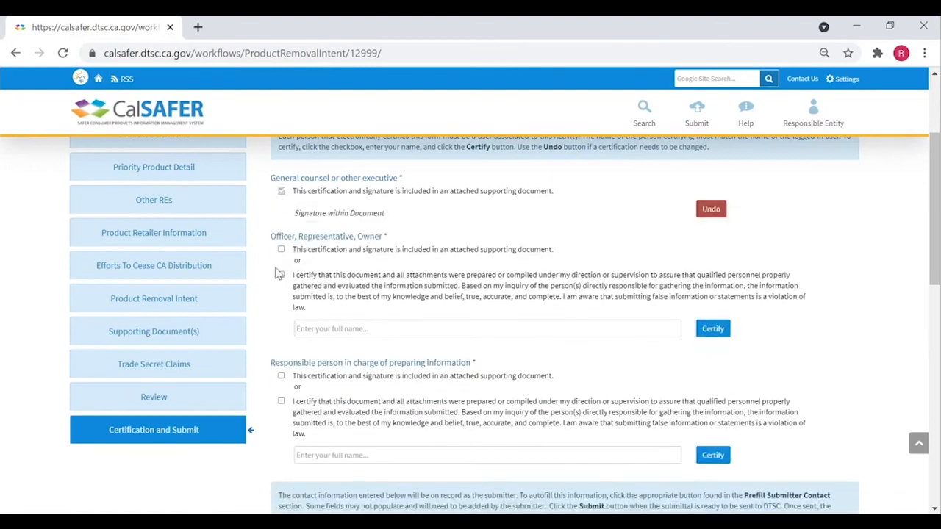
pyautogui.click(281, 250)
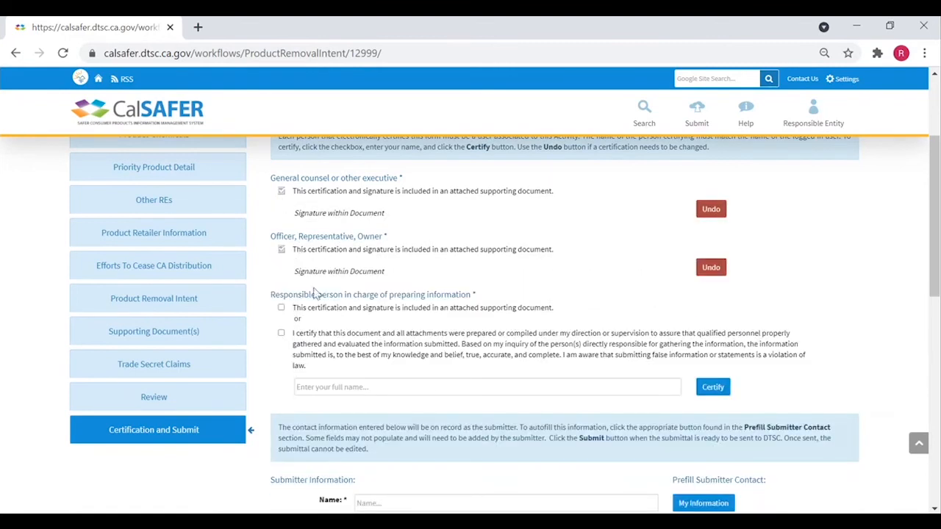
pyautogui.click(282, 308)
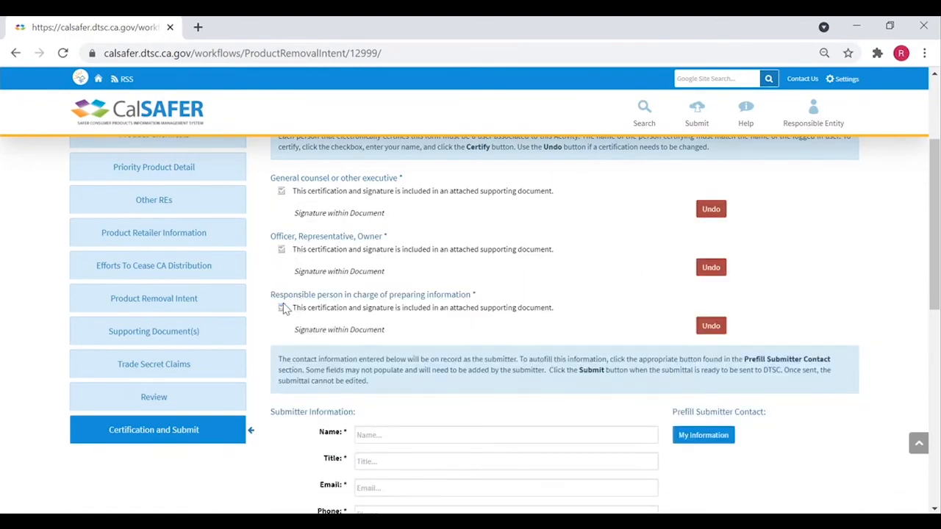
# Prefill the submitter and company contact information from the stored records, then submit the notification and confirm sending it for review.
pyautogui.scroll(-2, 905, 410)
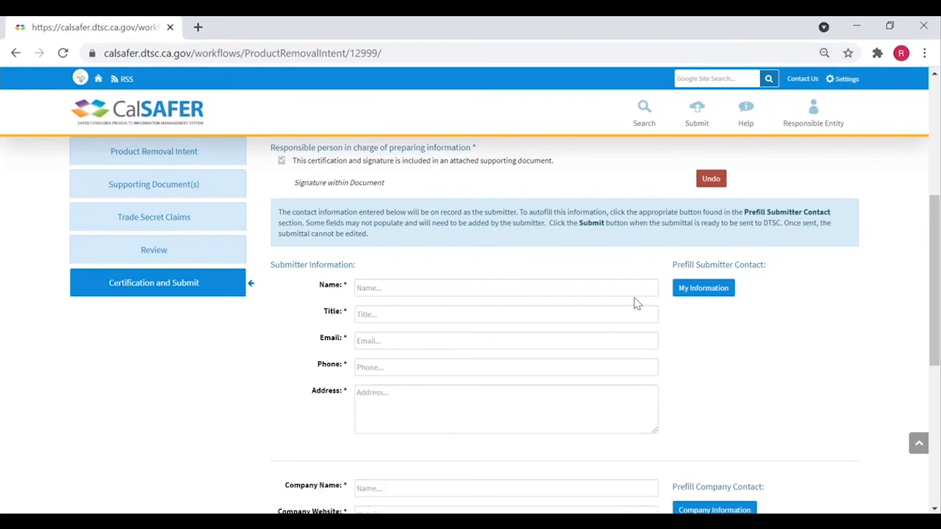
pyautogui.click(708, 291)
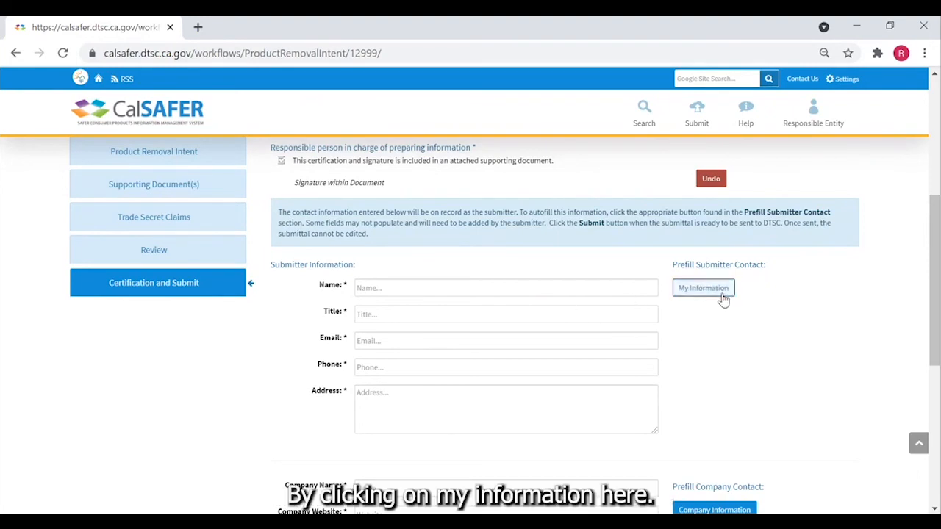
pyautogui.click(710, 294)
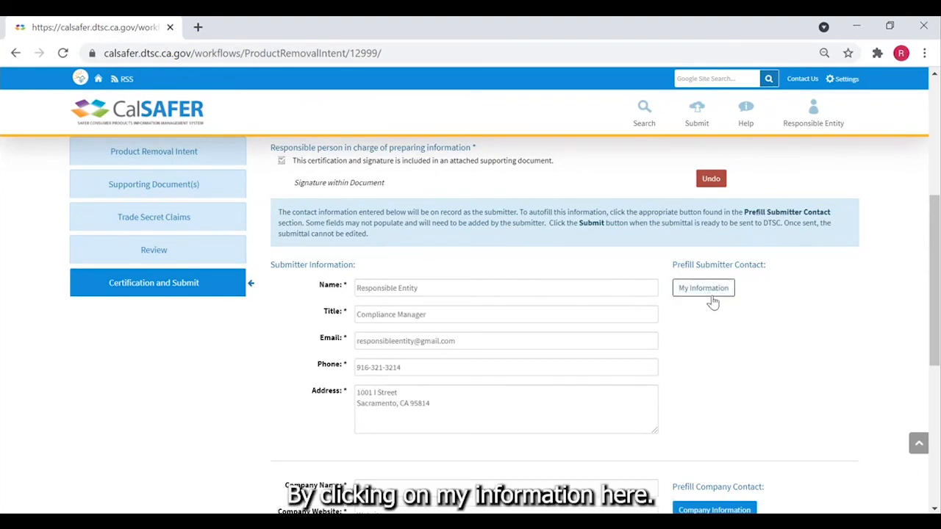
pyautogui.scroll(-2, 746, 375)
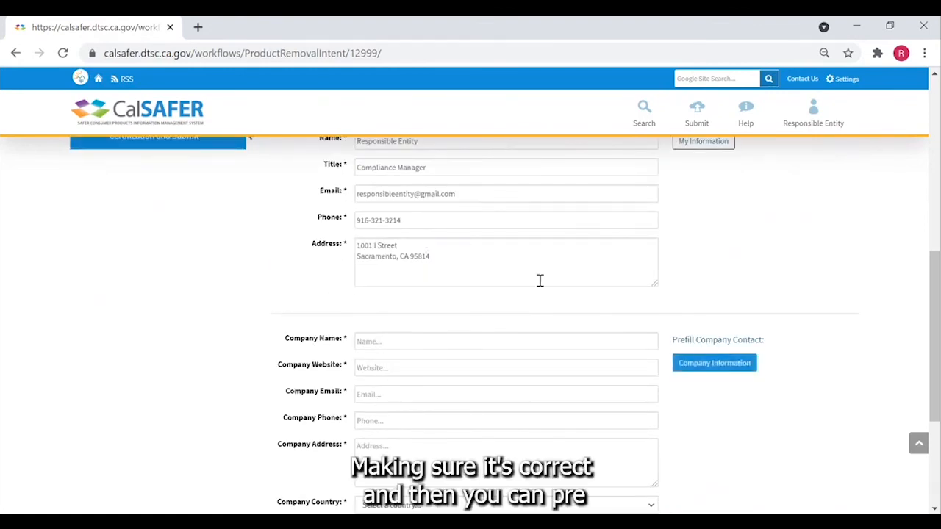
pyautogui.click(733, 370)
pyautogui.scroll(-3, 725, 392)
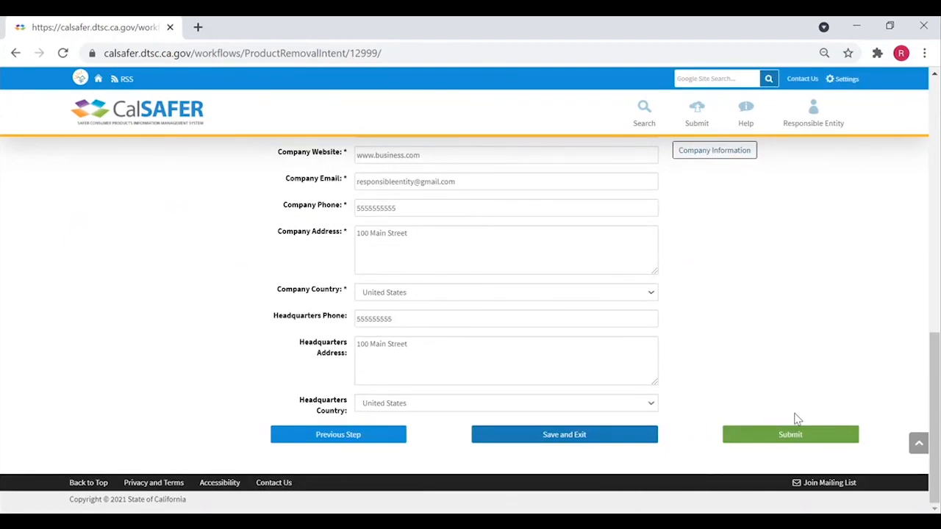
pyautogui.click(788, 437)
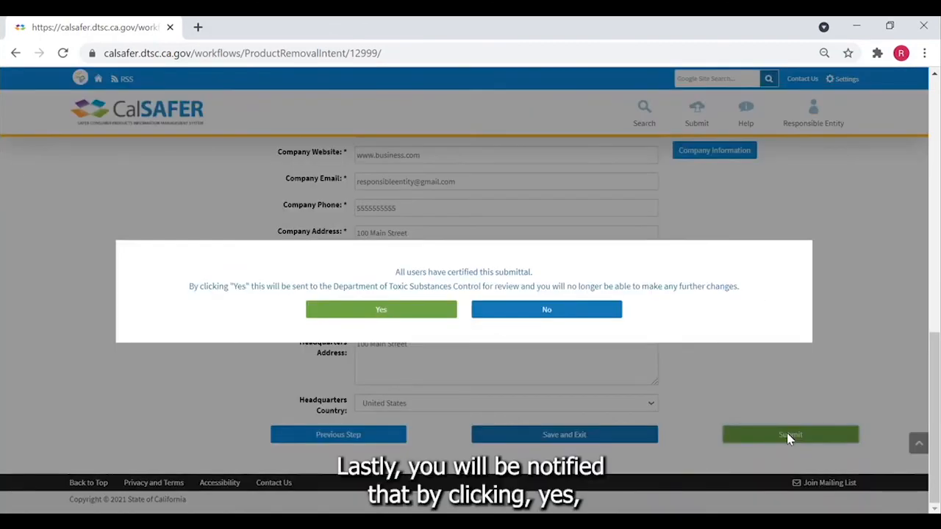
pyautogui.click(392, 317)
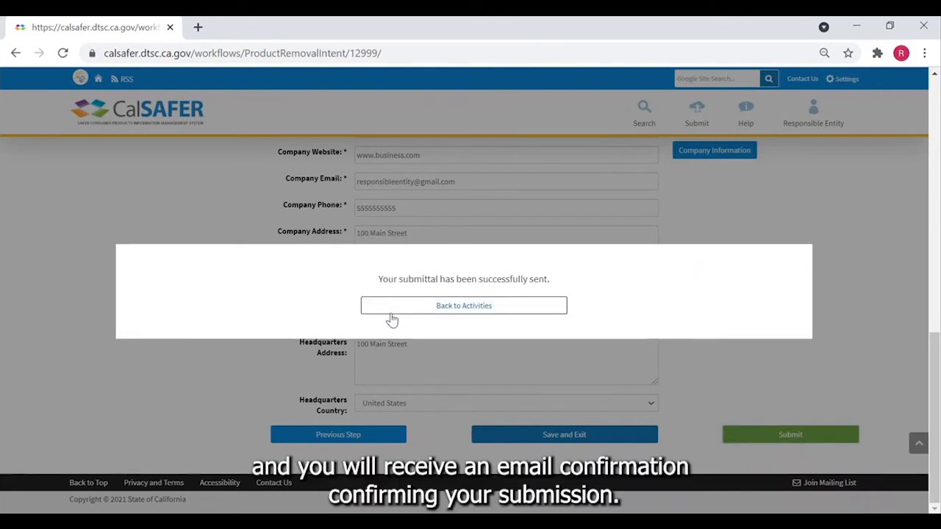